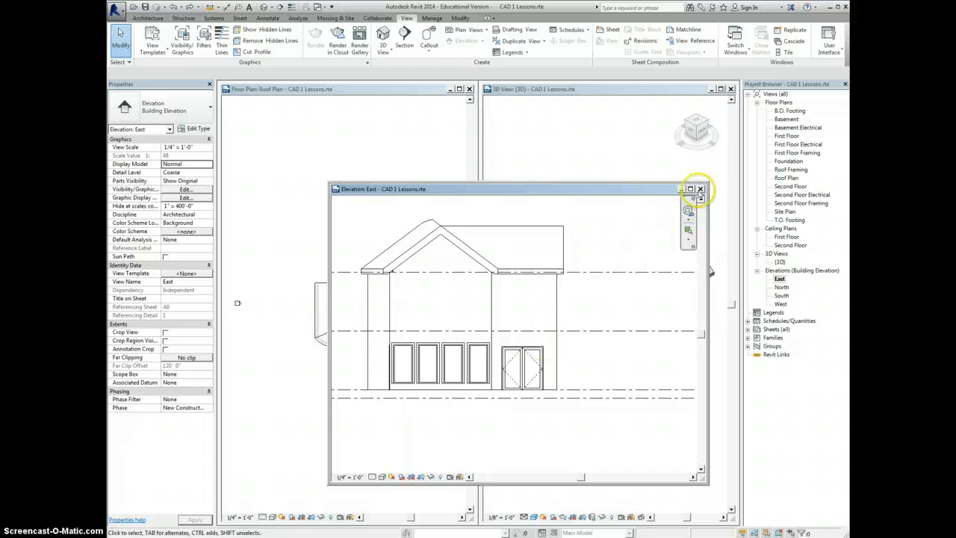
Close the East elevation and Roof Plan views, open the First Floor plan, and tile it beside the 3D view.
{"action": "left_click", "coordinate": [700, 189]}
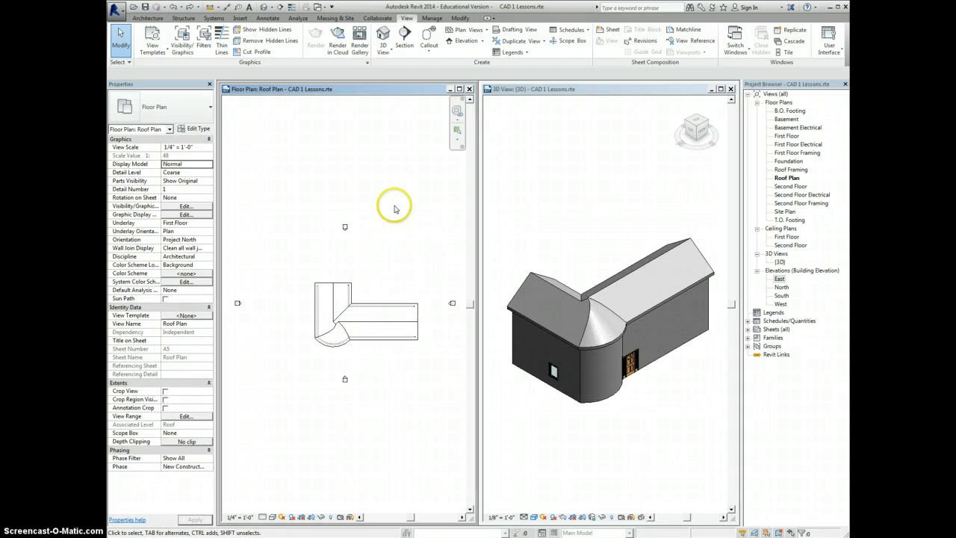
{"action": "left_click", "coordinate": [469, 89]}
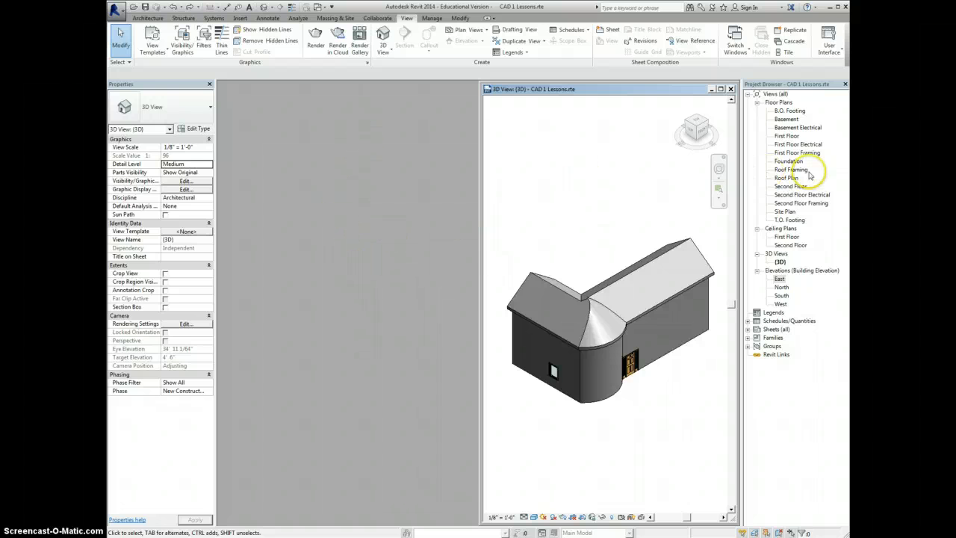
{"action": "double_click", "coordinate": [786, 136]}
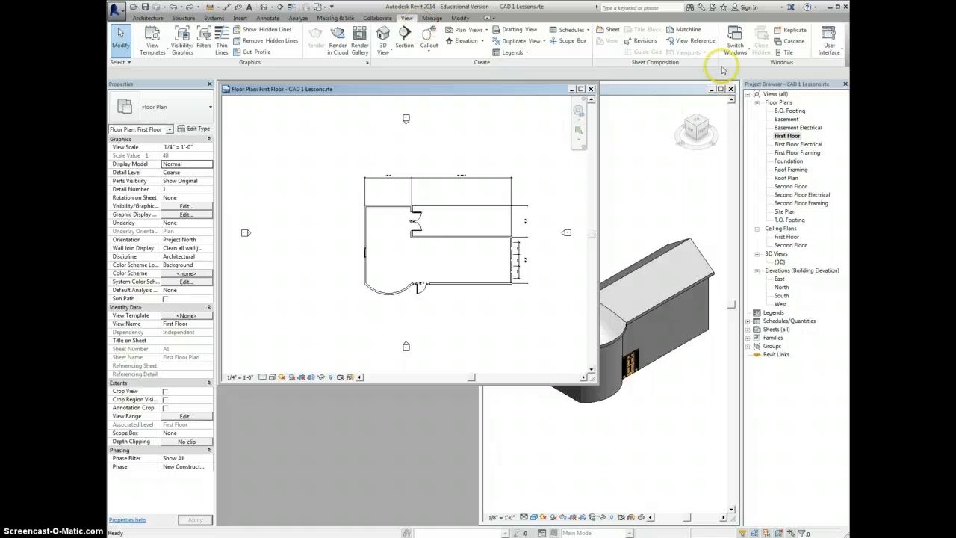
{"action": "left_click", "coordinate": [787, 52]}
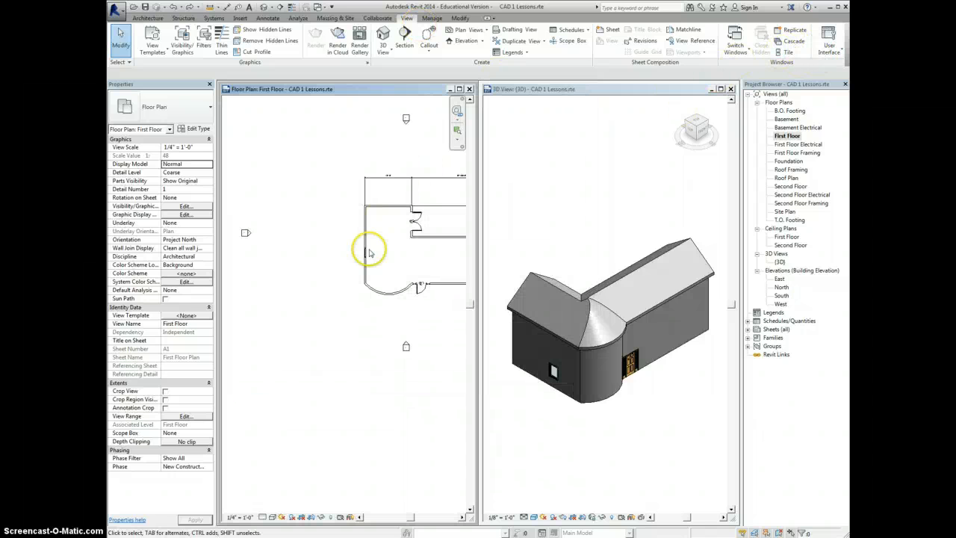
{"action": "middle_click", "coordinate": [341, 270]}
{"action": "middle_click", "coordinate": [341, 270]}
{"action": "scroll", "coordinate": [383, 314], "scroll_direction": "up", "scroll_amount": 1}
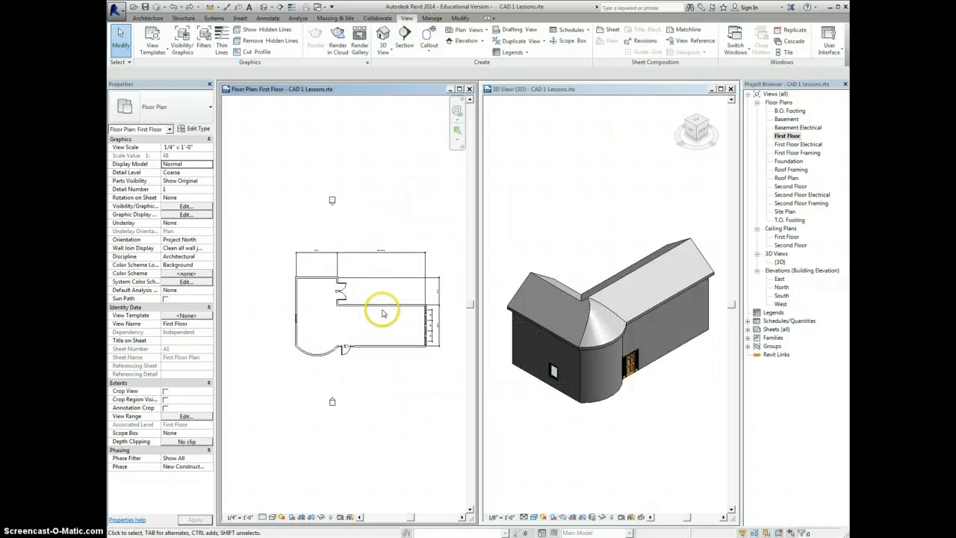
{"action": "scroll", "coordinate": [348, 281], "scroll_direction": "up", "scroll_amount": 2}
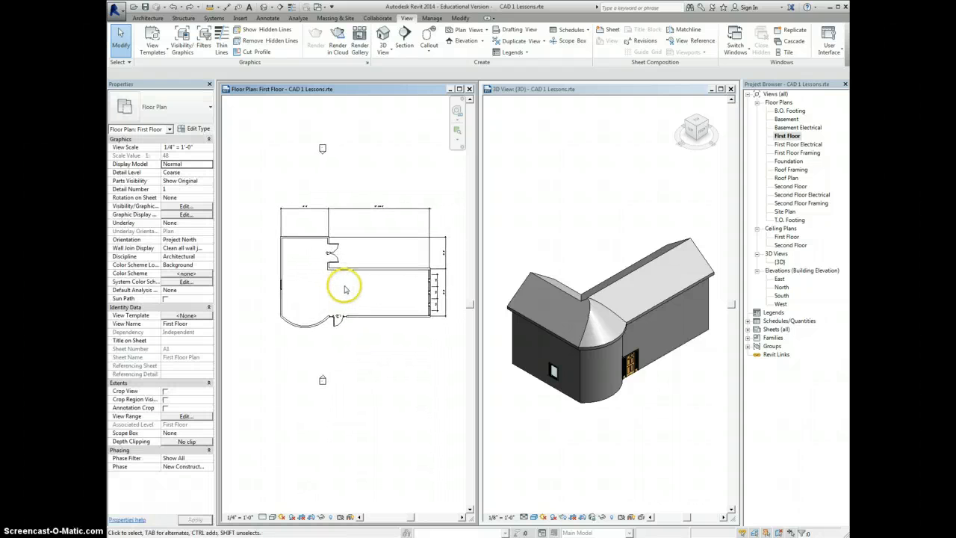
{"action": "scroll", "coordinate": [345, 289], "scroll_direction": "up", "scroll_amount": 4}
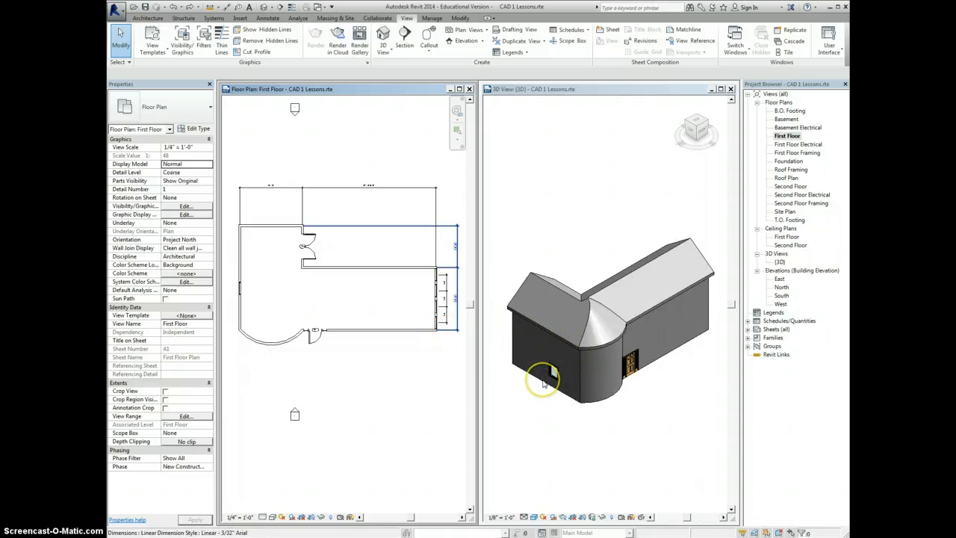
Hide the west wall and the roof in the 3D view as individual elements.
{"action": "left_click", "coordinate": [545, 381]}
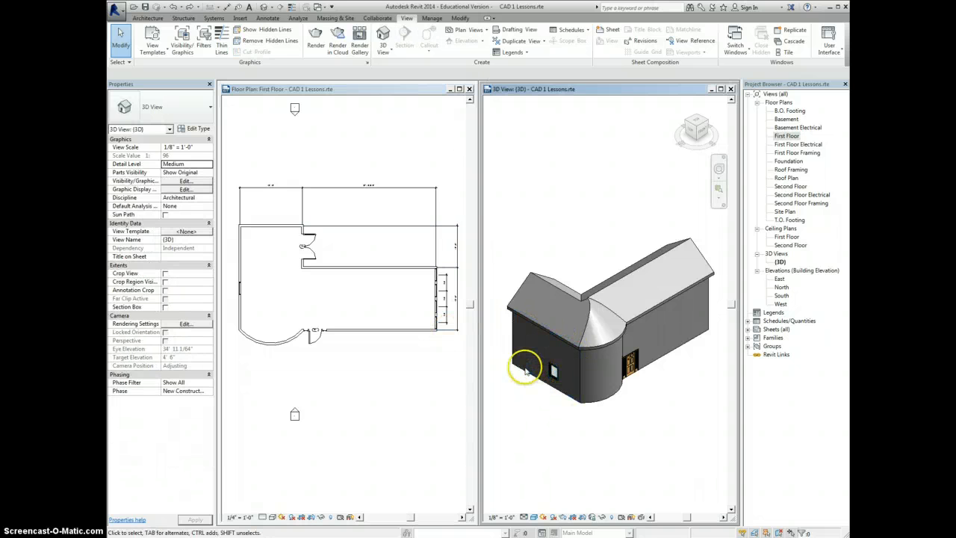
{"action": "left_click", "coordinate": [531, 380]}
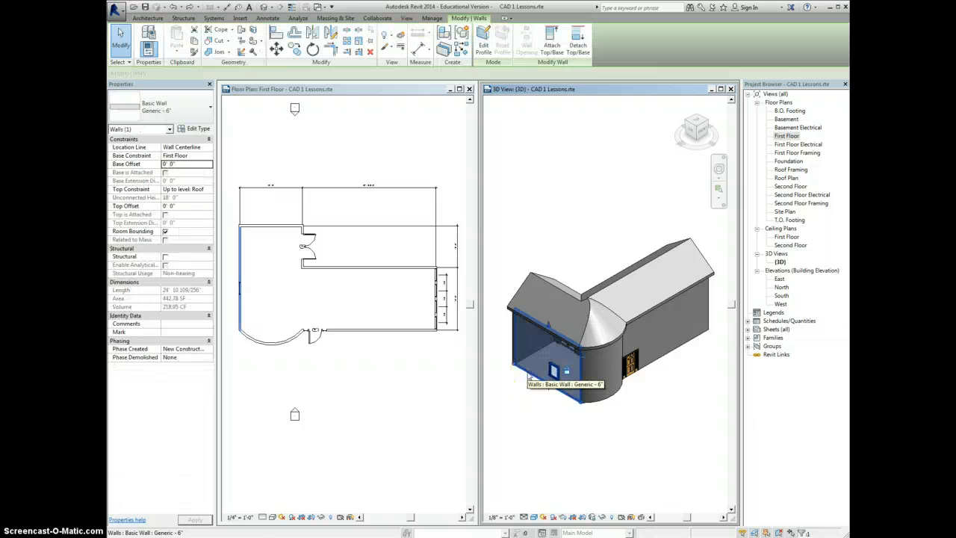
{"action": "left_click", "coordinate": [561, 291], "text": "ctrl"}
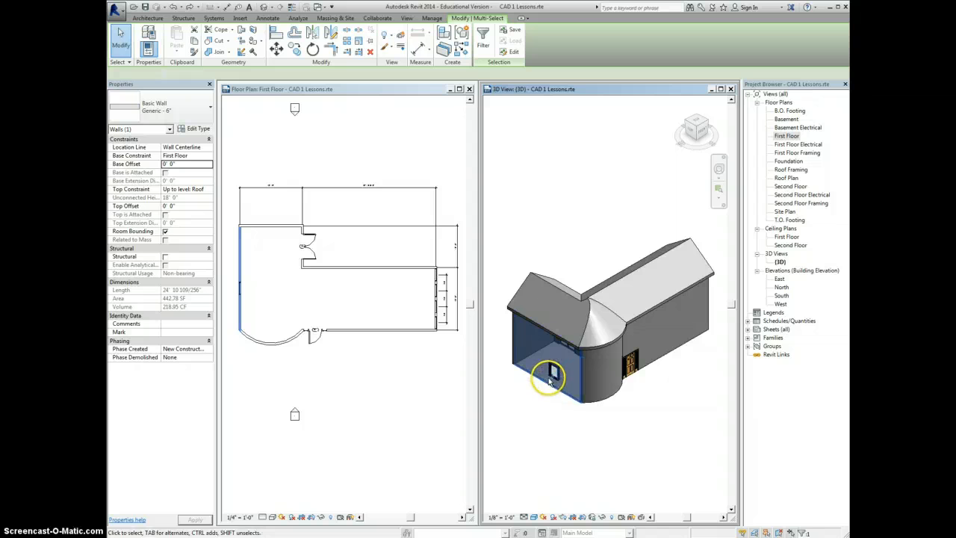
{"action": "right_click", "coordinate": [523, 410]}
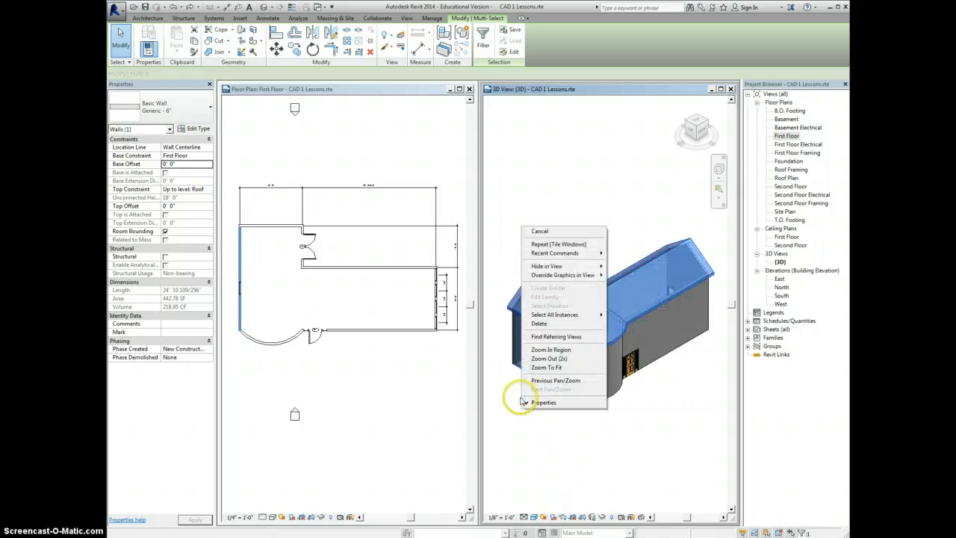
{"action": "mouse_move", "coordinate": [556, 267]}
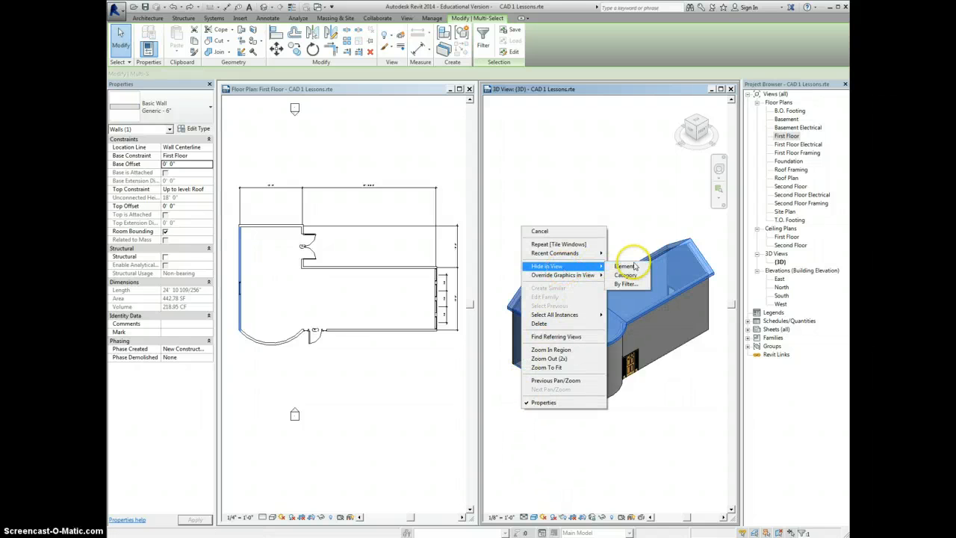
{"action": "left_click", "coordinate": [624, 265]}
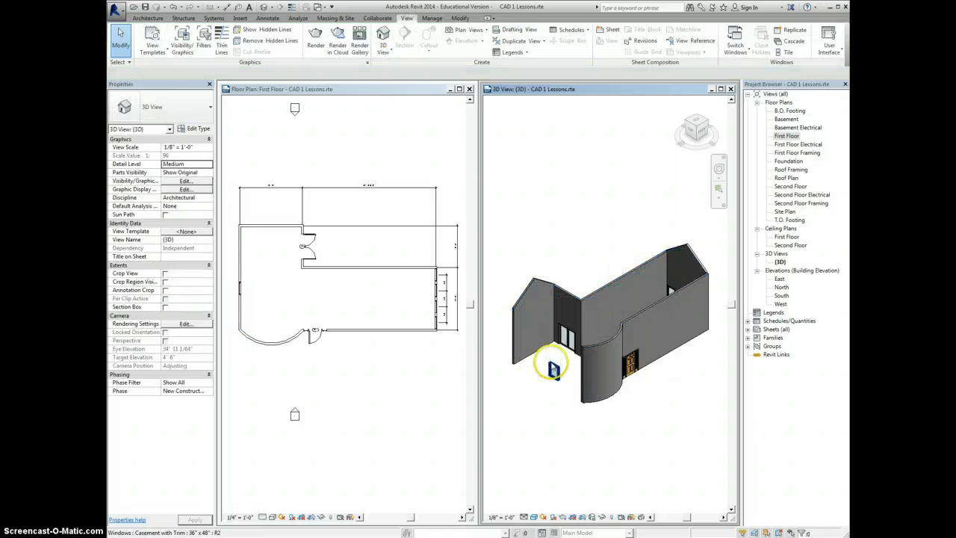
Hide the leftover casement window of the hidden west wall in the 3D view.
{"action": "left_click", "coordinate": [552, 367]}
{"action": "right_click", "coordinate": [552, 367]}
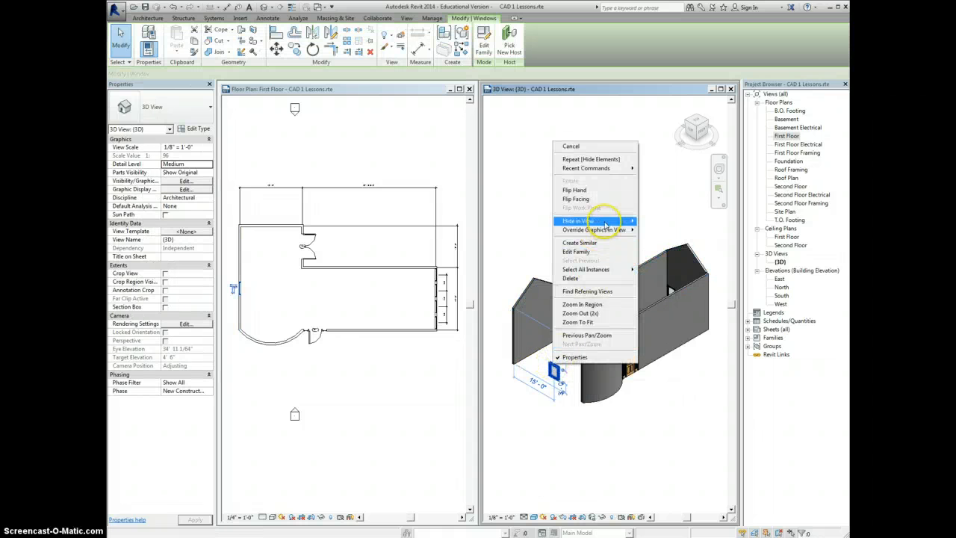
{"action": "mouse_move", "coordinate": [606, 221]}
{"action": "left_click", "coordinate": [650, 221]}
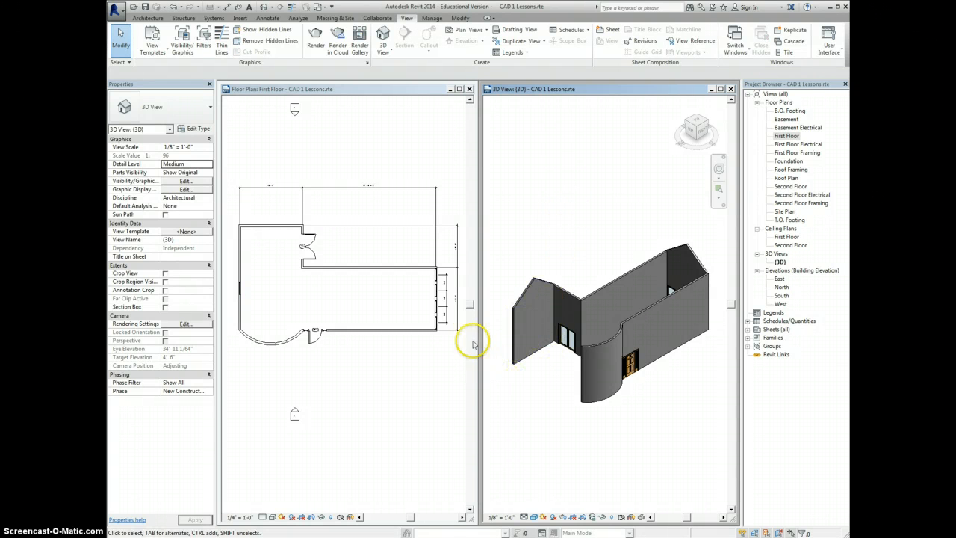
Create a straight 16-riser stair running north along the west wall on the First Floor plan, and finish the stair.
{"action": "left_click", "coordinate": [332, 293]}
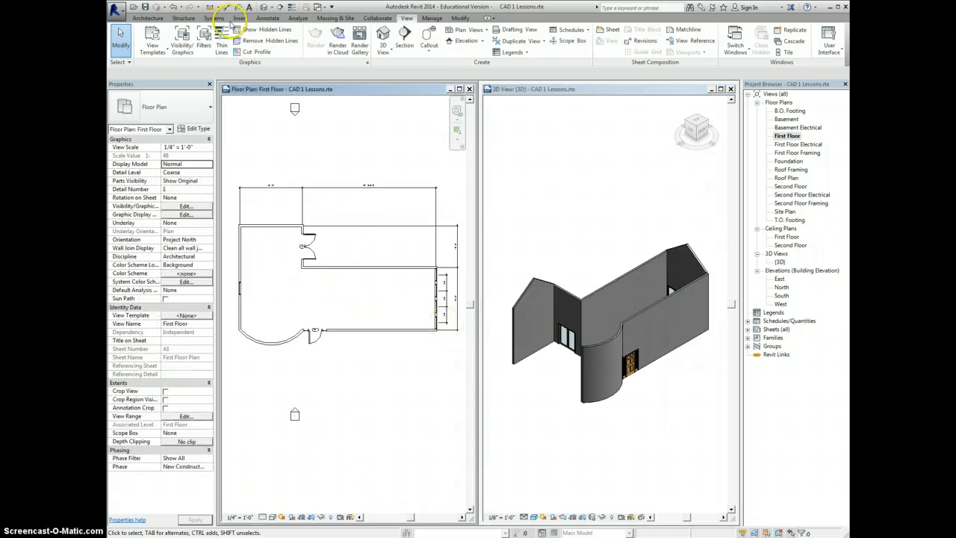
{"action": "left_click", "coordinate": [149, 18]}
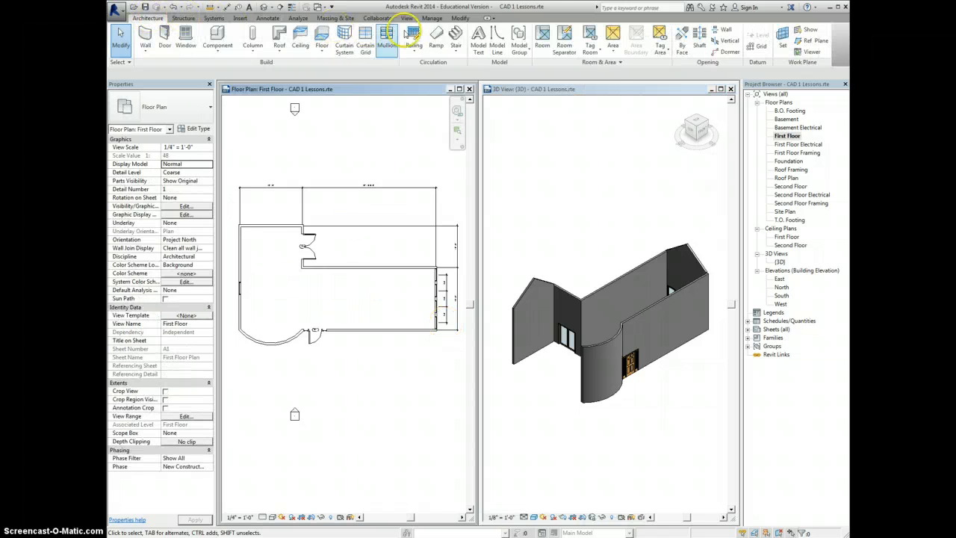
{"action": "left_click", "coordinate": [457, 37]}
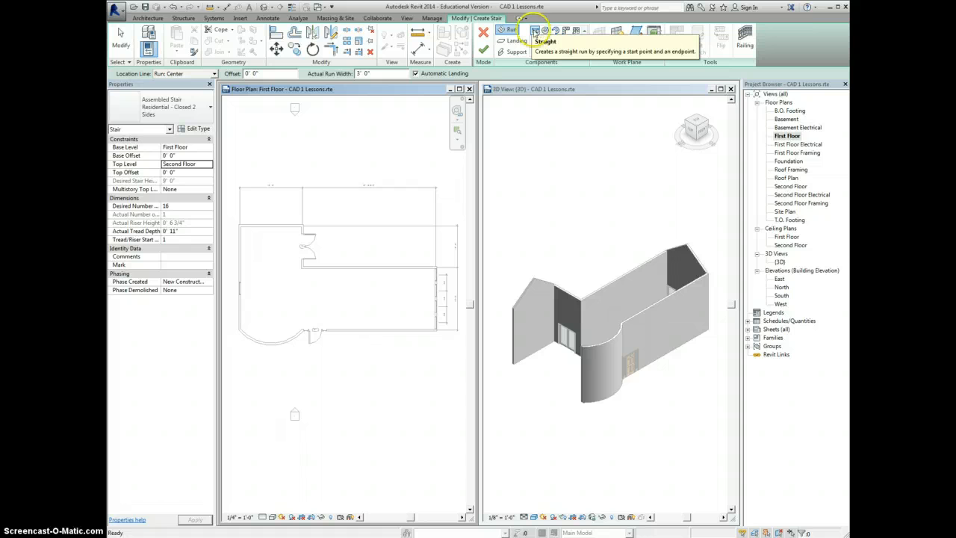
{"action": "left_click", "coordinate": [256, 307]}
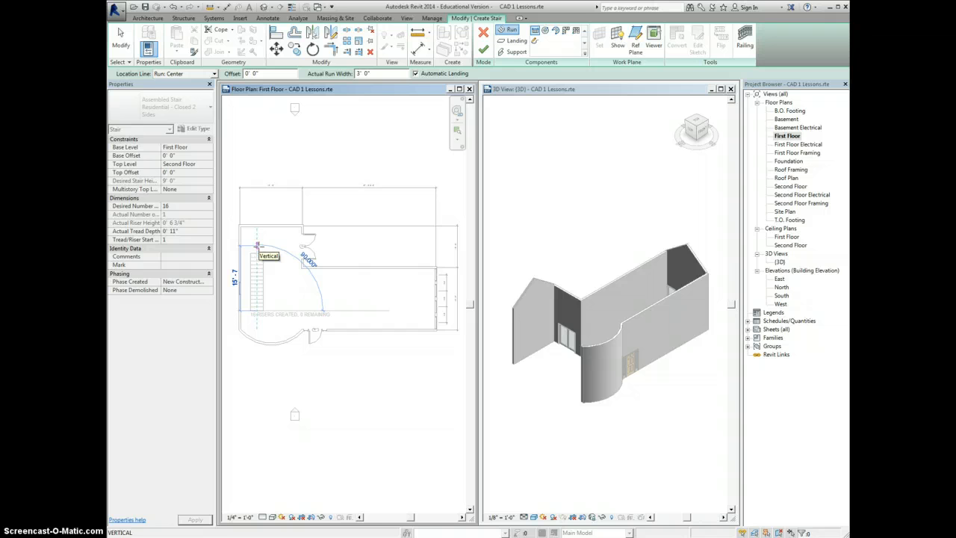
{"action": "left_click", "coordinate": [259, 250]}
{"action": "key", "text": "Escape"}
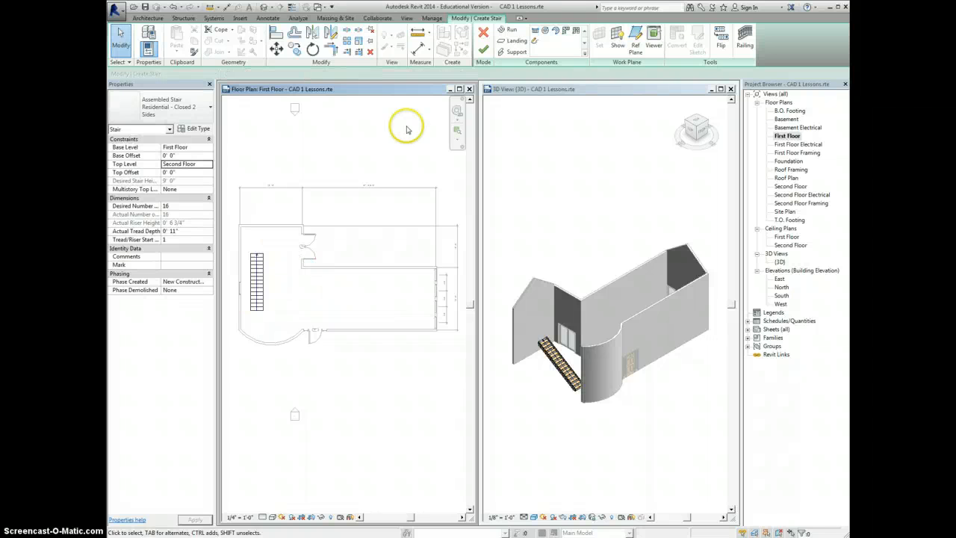
{"action": "left_click", "coordinate": [482, 50]}
{"action": "left_click", "coordinate": [567, 382]}
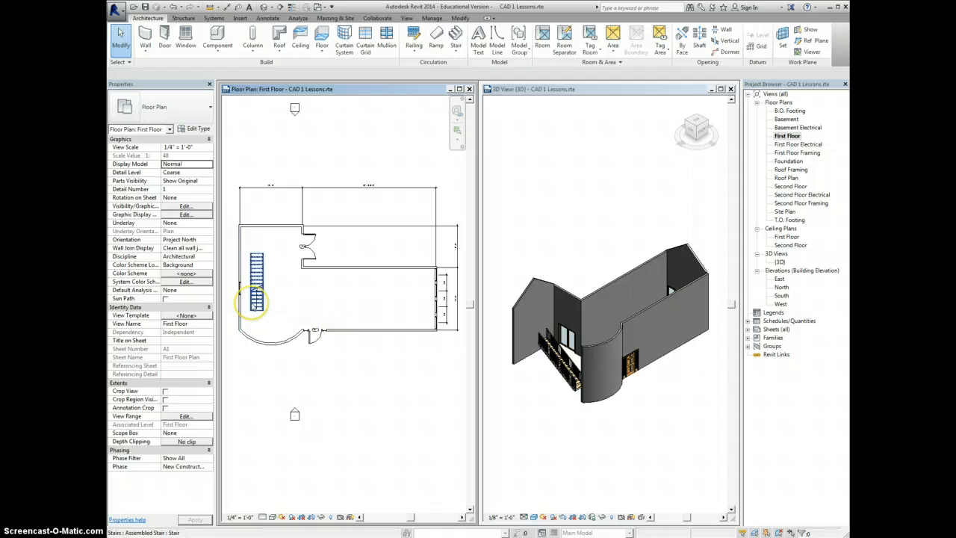
Edit the stair, replacing its straight run with an L-shaped layout: 9 risers north over about 7'-4", a landing, and 7 risers east.
{"action": "double_click", "coordinate": [256, 306]}
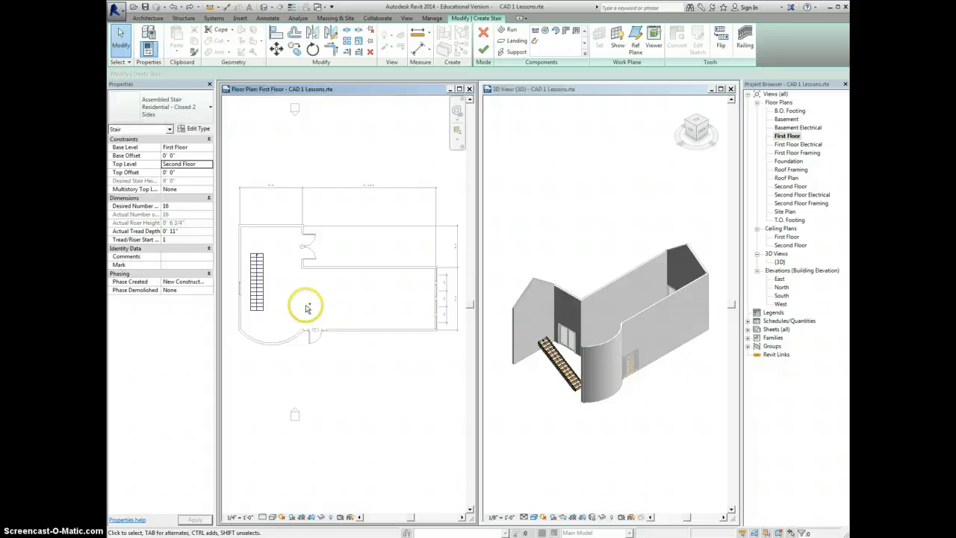
{"action": "key", "text": "Delete"}
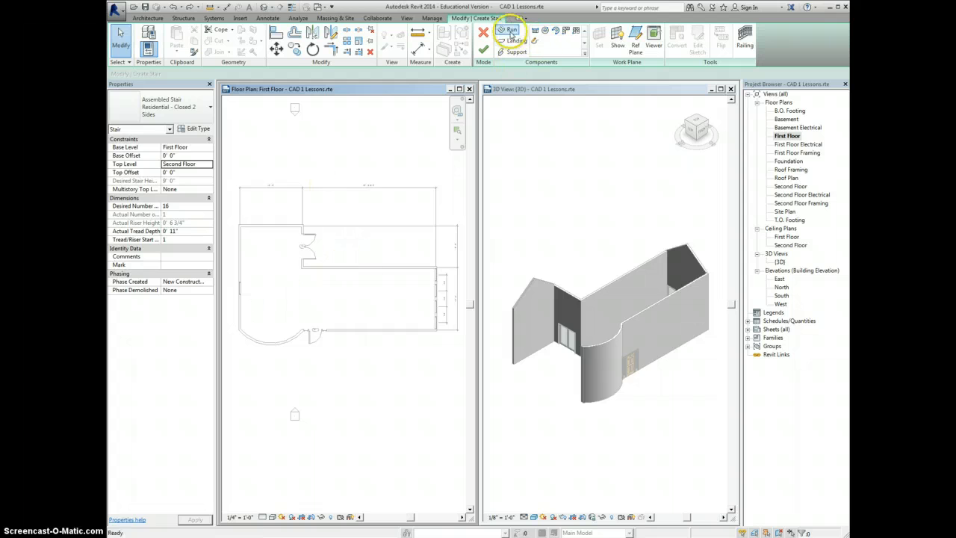
{"action": "left_click", "coordinate": [510, 30]}
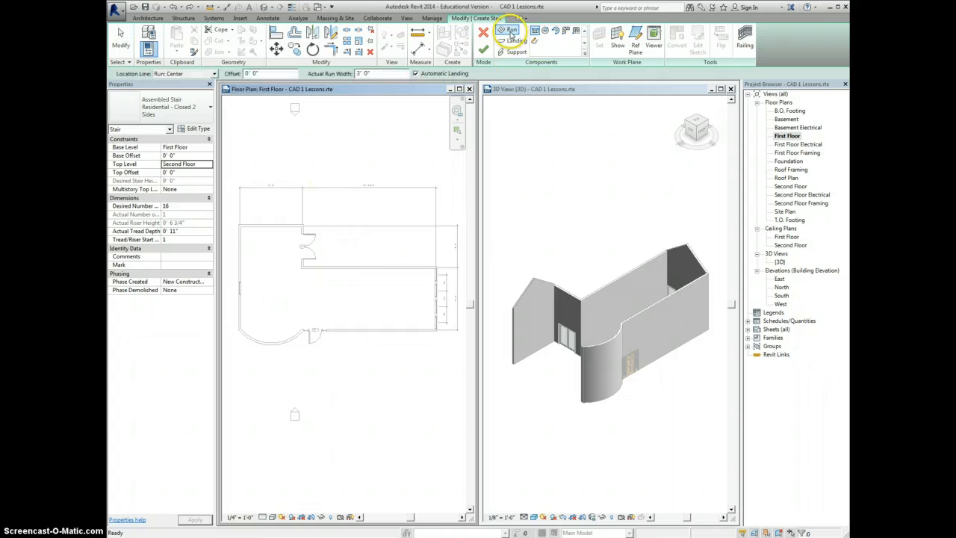
{"action": "left_click", "coordinate": [252, 310]}
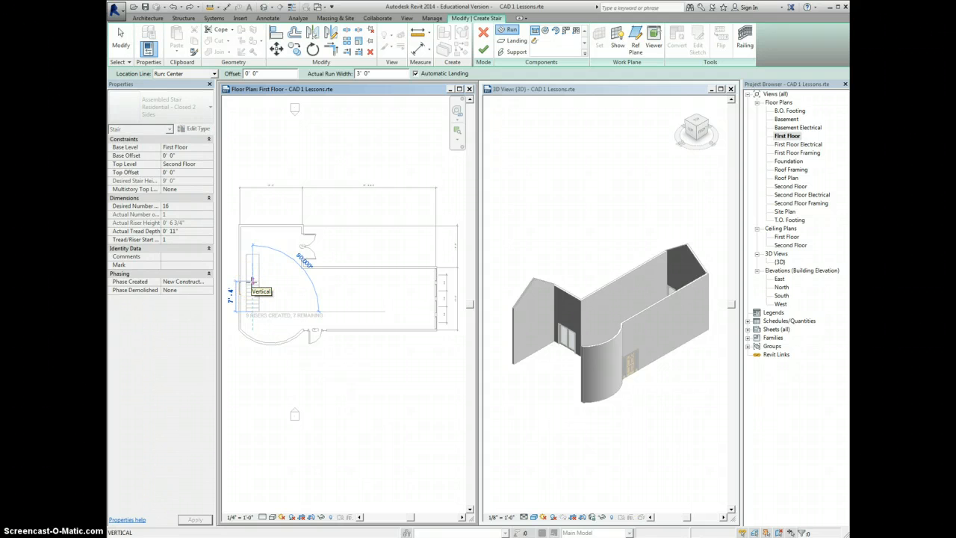
{"action": "left_click", "coordinate": [253, 280]}
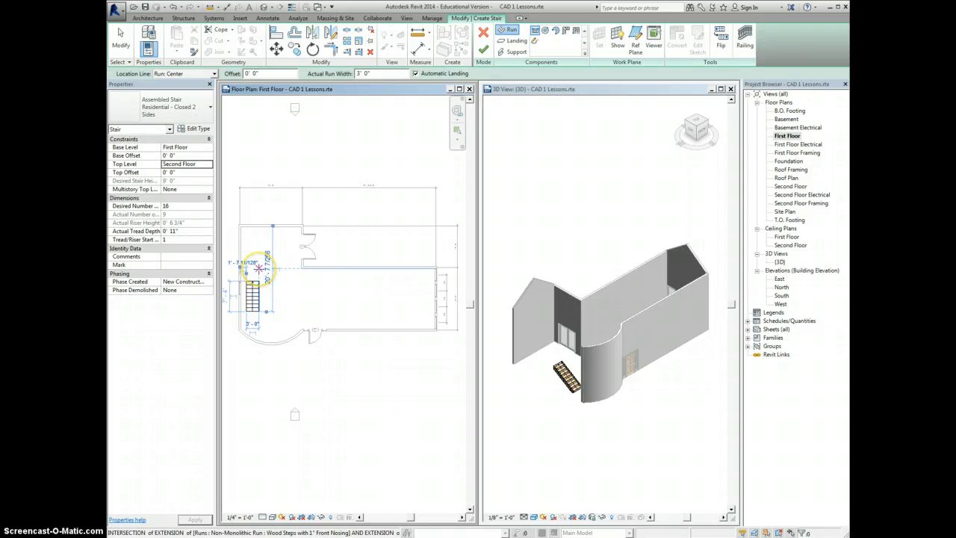
{"action": "left_click", "coordinate": [259, 267]}
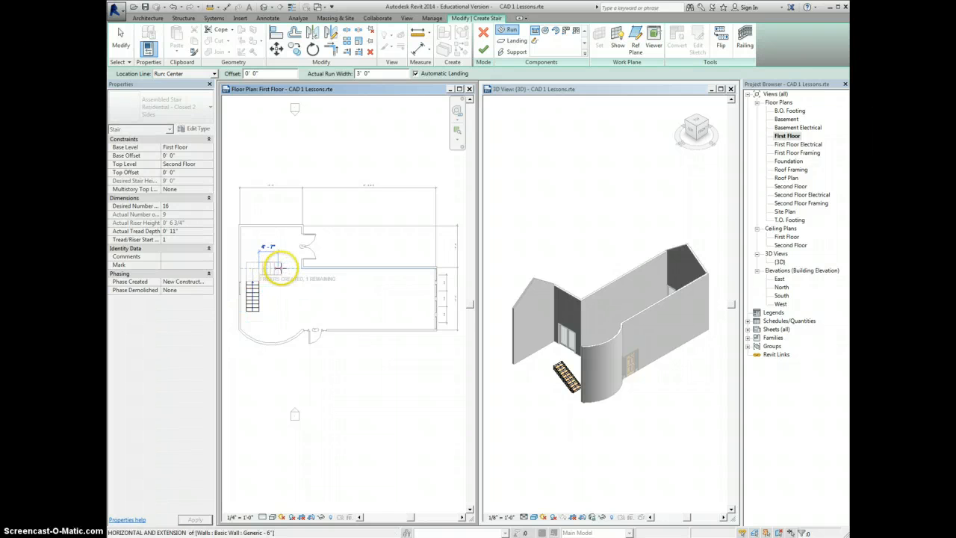
{"action": "left_click", "coordinate": [283, 268]}
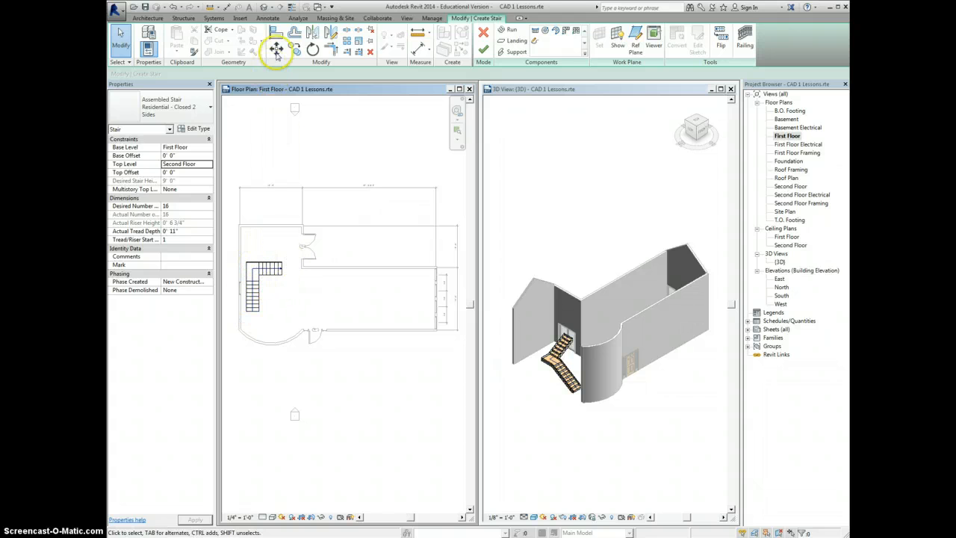
{"action": "left_click", "coordinate": [484, 50]}
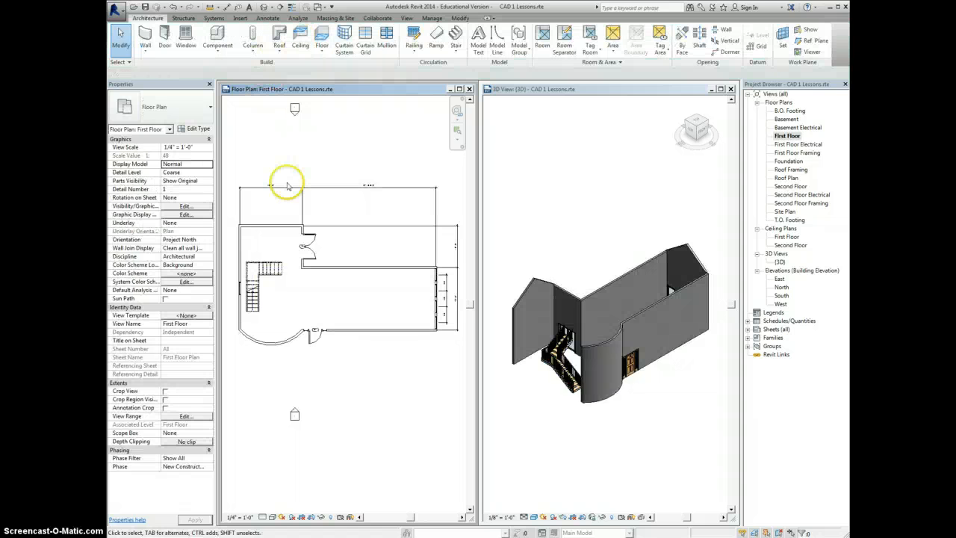
Move the L-shaped stair straight north until its upper edge meets the north wall of the room.
{"action": "left_click", "coordinate": [251, 273]}
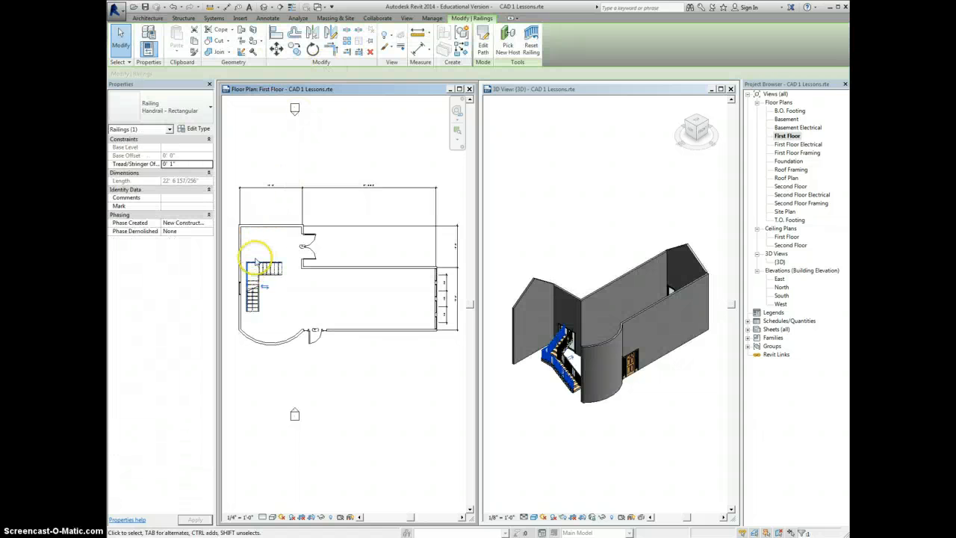
{"action": "left_click", "coordinate": [246, 277]}
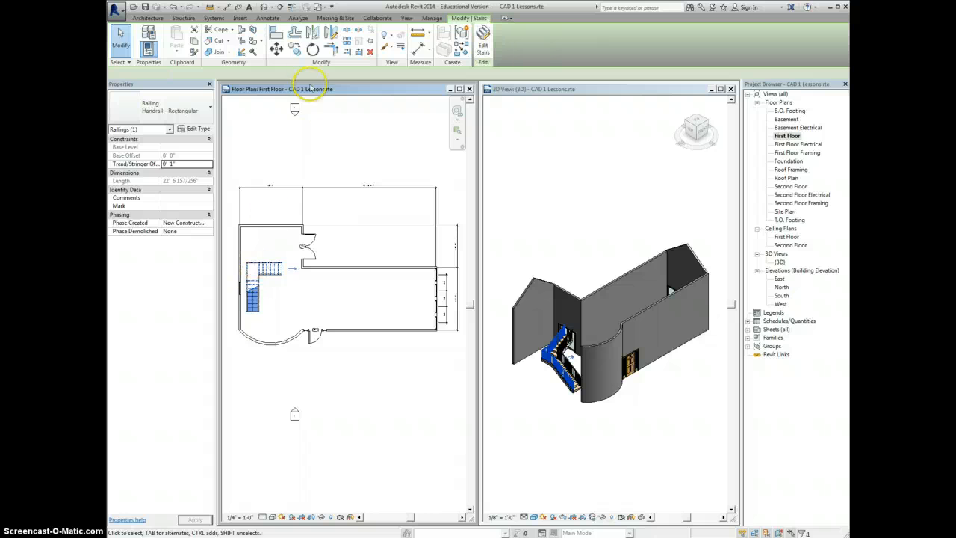
{"action": "key", "text": "m"}
{"action": "key", "text": "v"}
{"action": "left_click", "coordinate": [263, 261]}
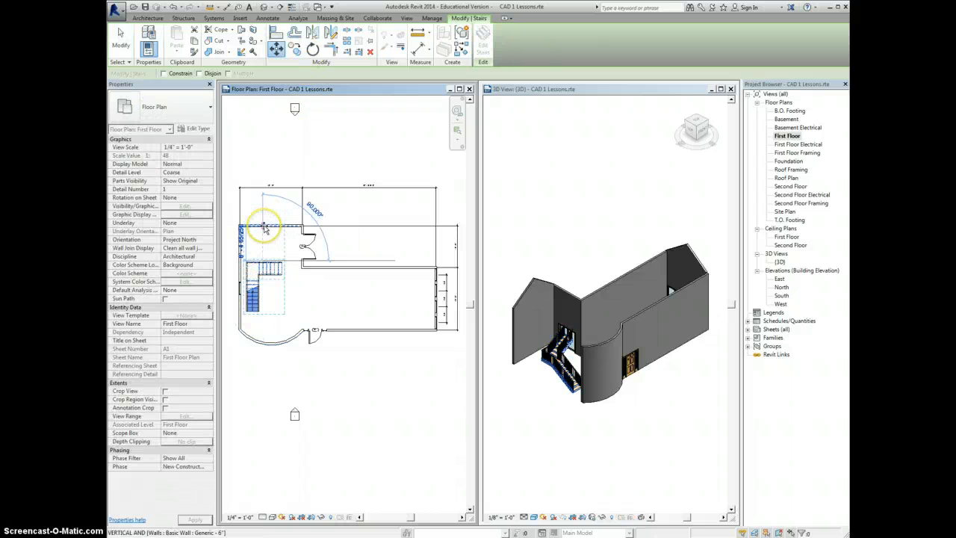
{"action": "left_click", "coordinate": [262, 228]}
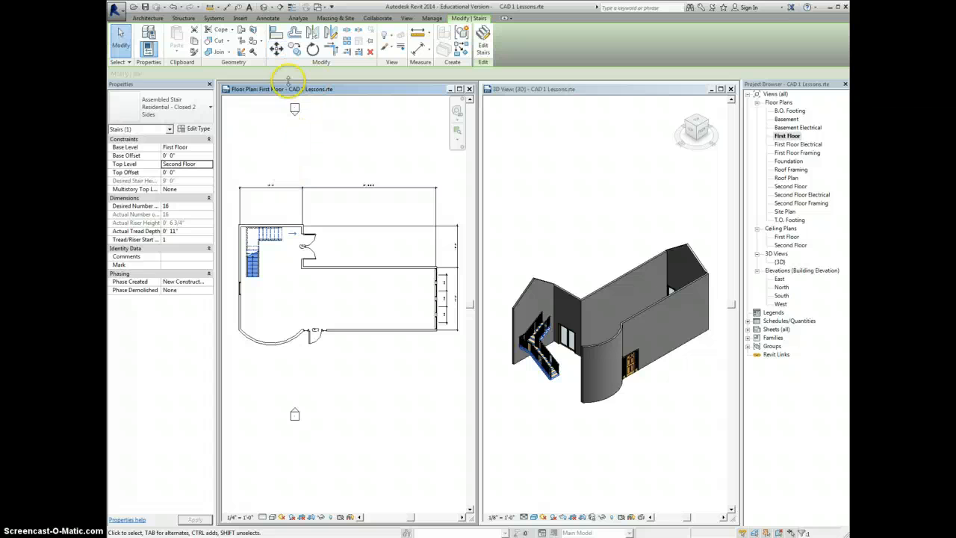
Move the L-shaped stair west until its outer edge meets the inside of the west wall.
{"action": "left_click", "coordinate": [276, 52]}
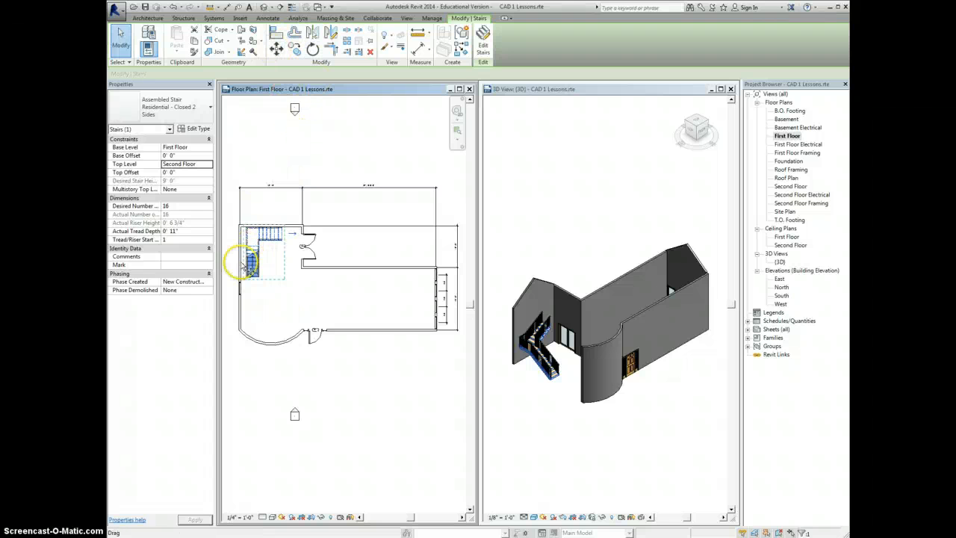
{"action": "left_click", "coordinate": [252, 254]}
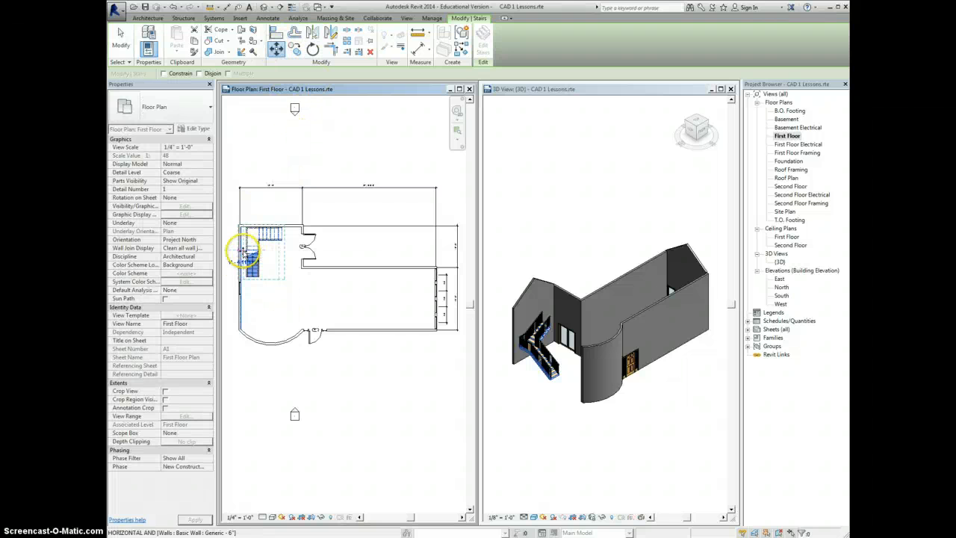
{"action": "left_click", "coordinate": [242, 252]}
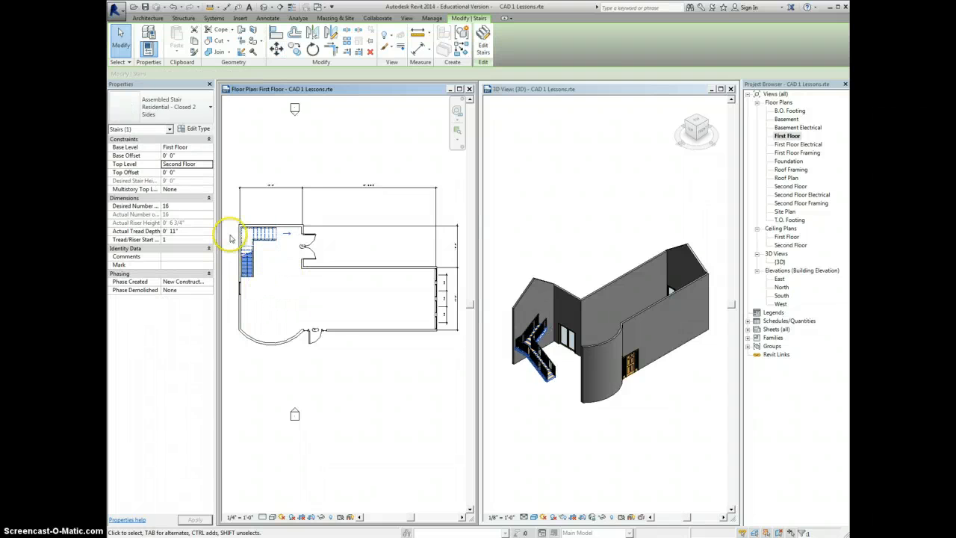
{"action": "left_click", "coordinate": [265, 283]}
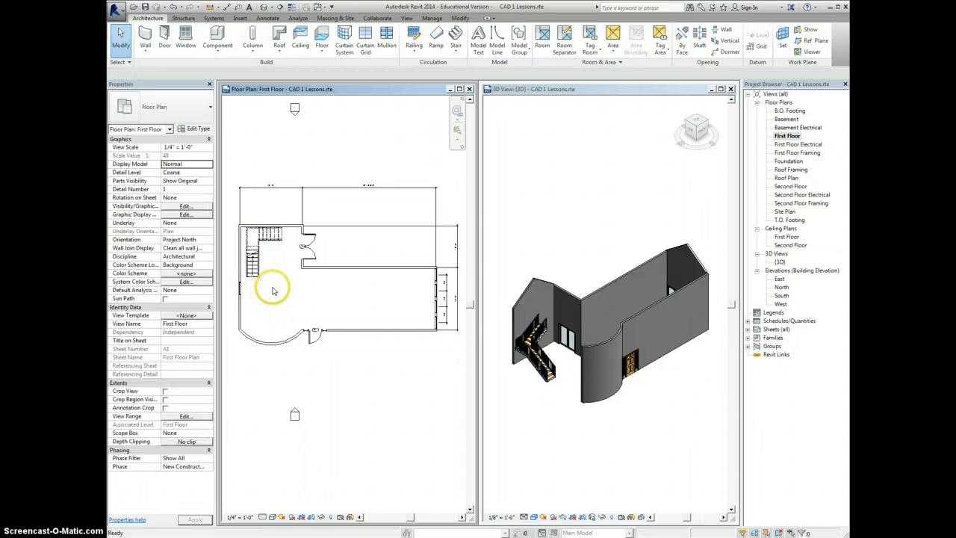
Undo the stair moves and the L-shaped layout, going back to an empty stair sketch.
{"action": "key", "text": "ctrl+z"}
{"action": "key", "text": "ctrl+z"}
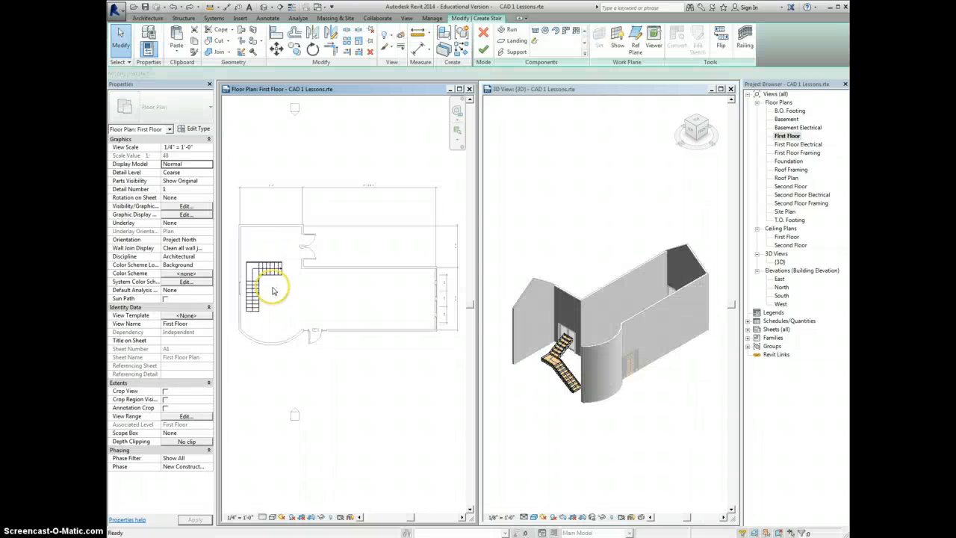
{"action": "key", "text": "ctrl+z"}
{"action": "key", "text": "ctrl+z"}
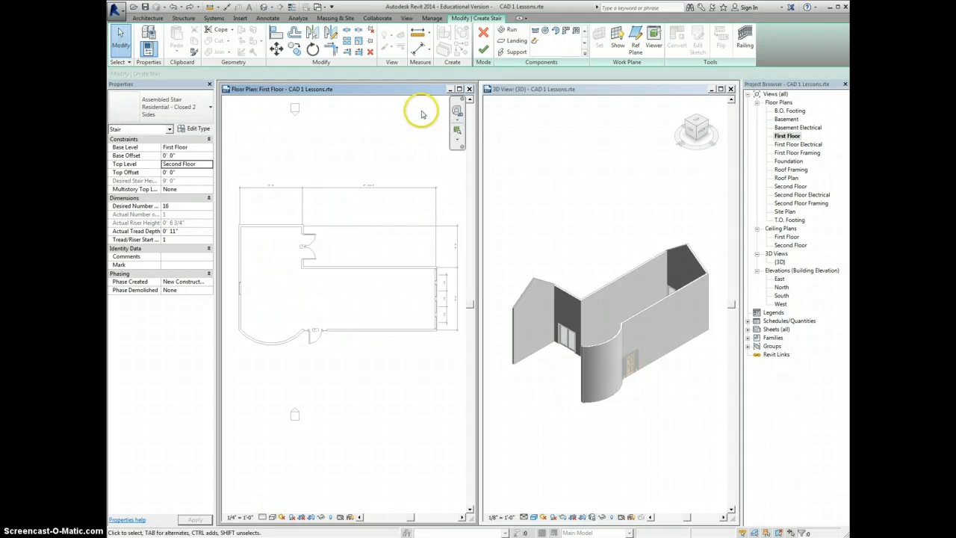
Create a U-shaped stair by the curved south wall: 8 risers south over about 6'-5", a landing, and 8 risers north; finish it.
{"action": "left_click", "coordinate": [509, 30]}
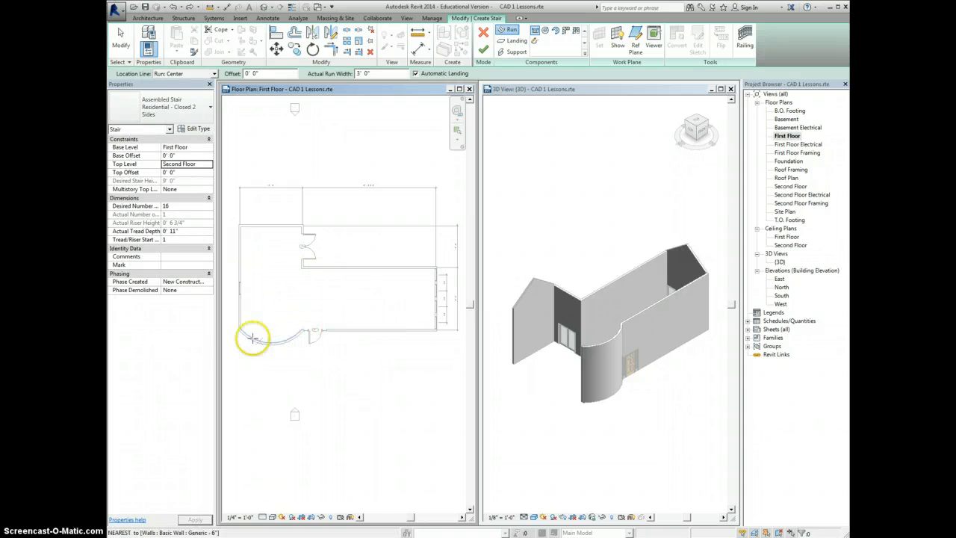
{"action": "left_click", "coordinate": [248, 289]}
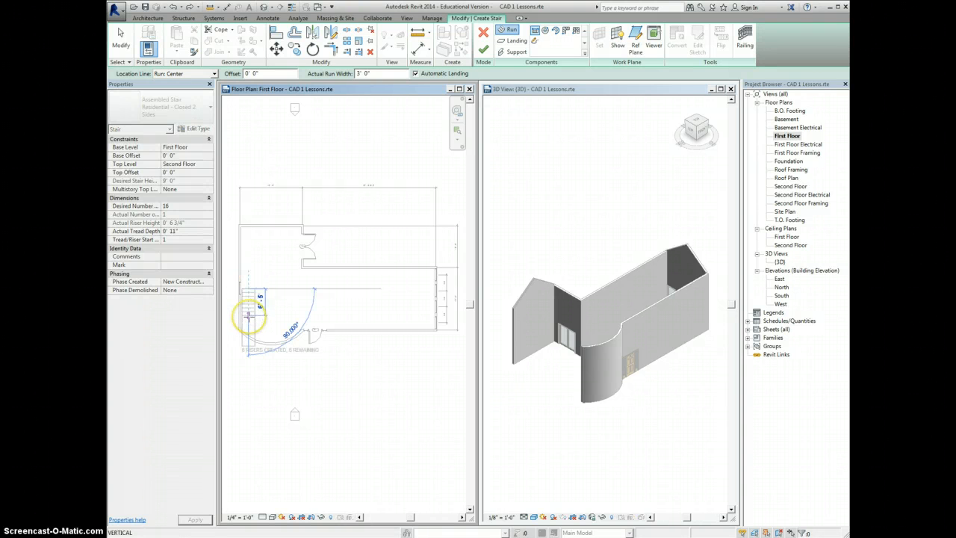
{"action": "left_click", "coordinate": [247, 315]}
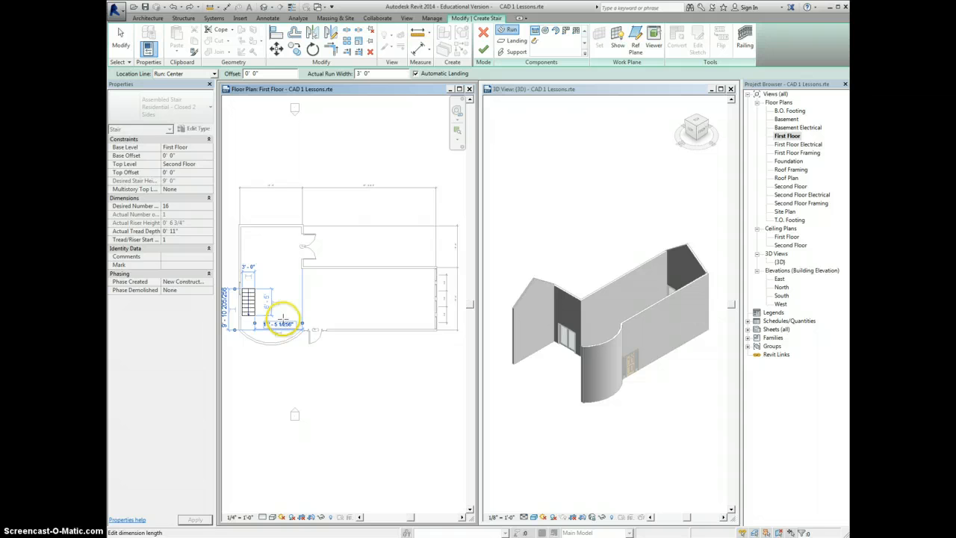
{"action": "left_click", "coordinate": [283, 318]}
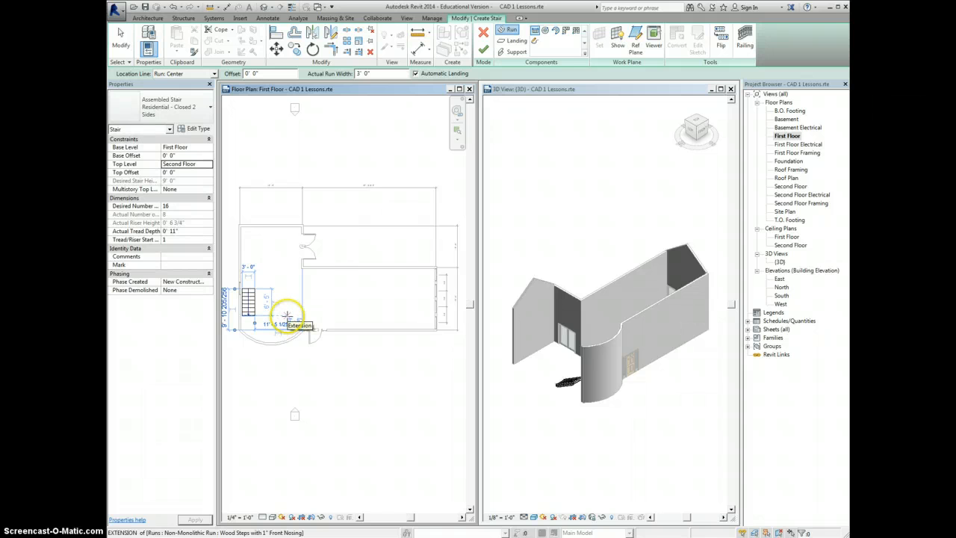
{"action": "left_click", "coordinate": [287, 316]}
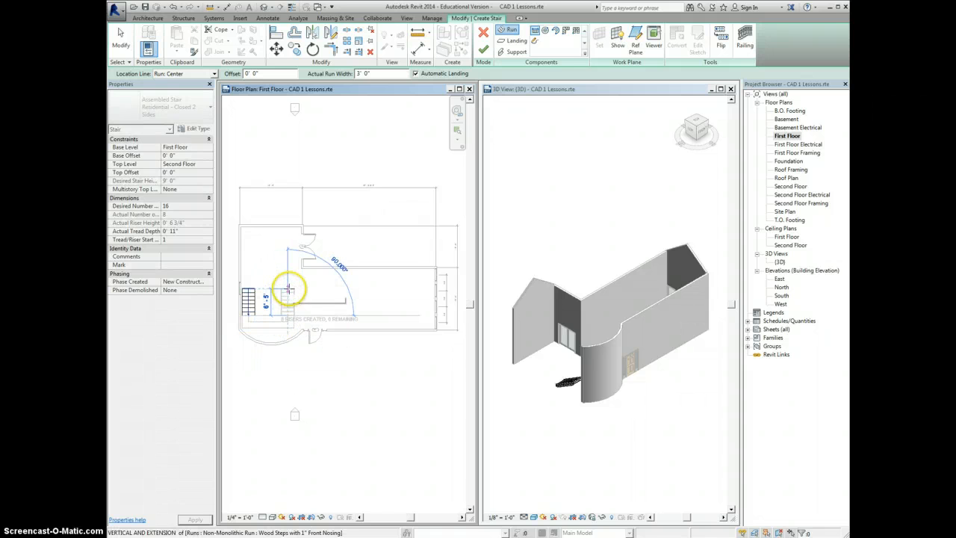
{"action": "left_click", "coordinate": [287, 288]}
{"action": "key", "text": "Escape"}
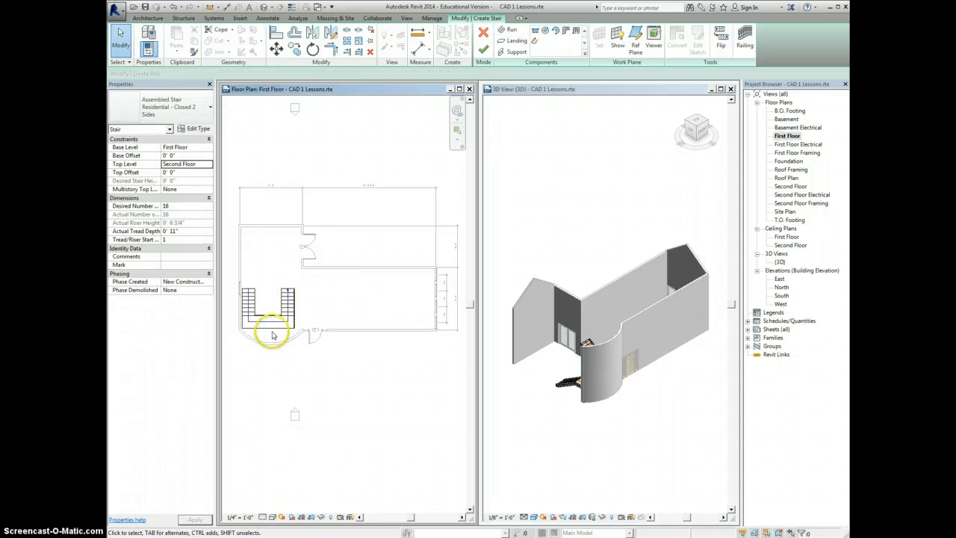
{"action": "left_click", "coordinate": [483, 50]}
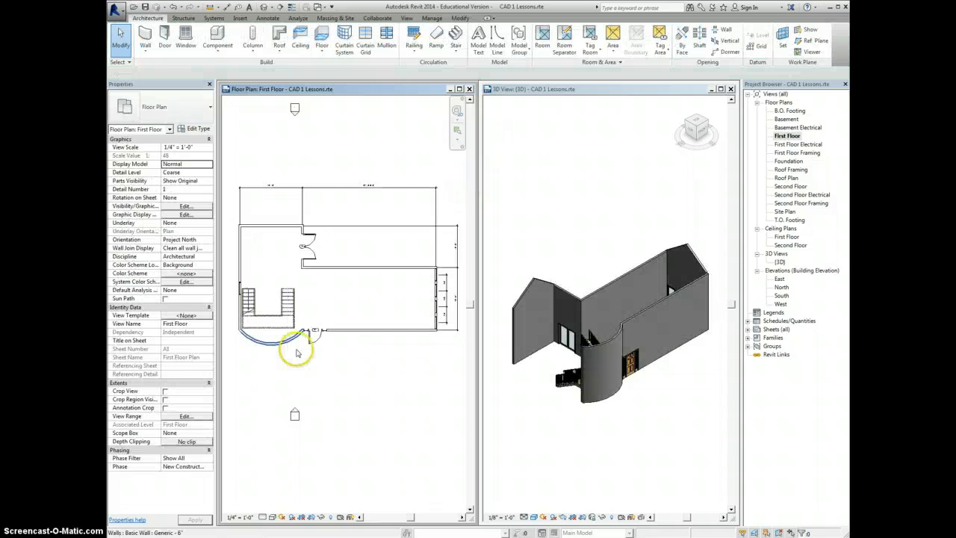
Inspect the U-shaped stair and its outer railing in the 3D view and up close on the First Floor plan.
{"action": "left_click", "coordinate": [691, 121]}
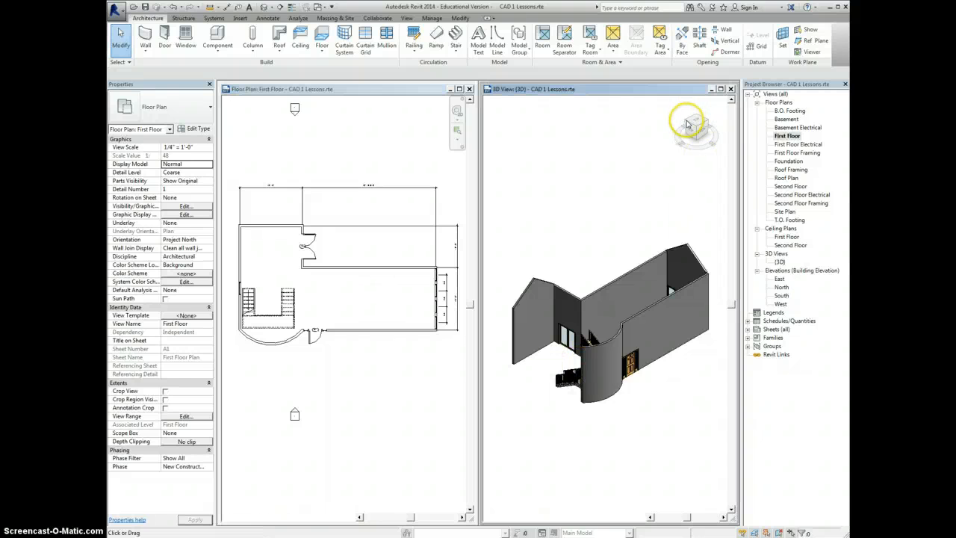
{"action": "left_click_drag", "start_coordinate": [688, 125], "coordinate": [675, 351]}
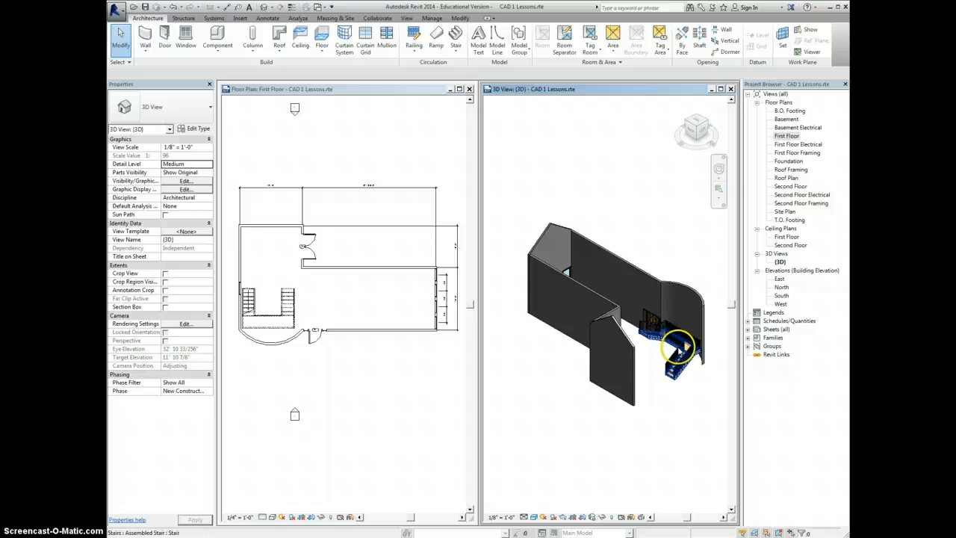
{"action": "left_click", "coordinate": [266, 329]}
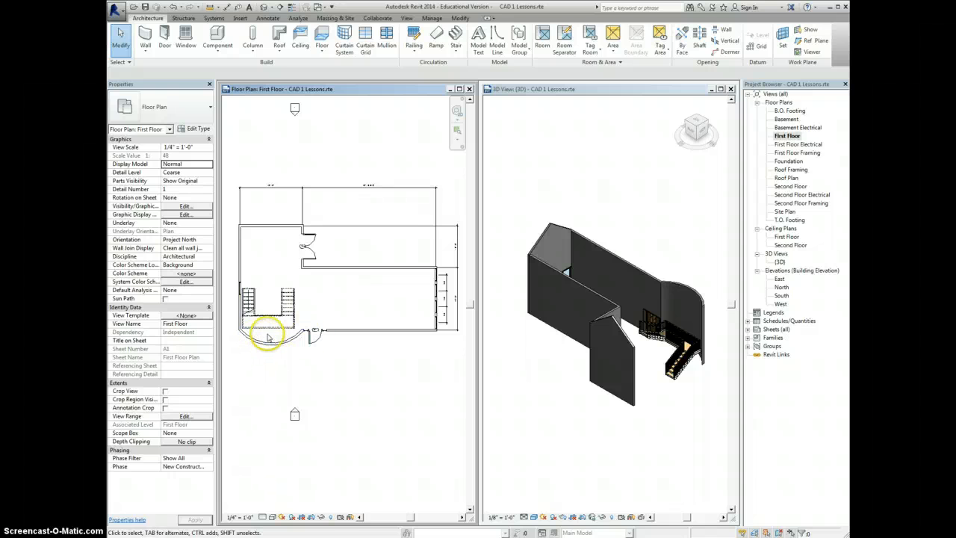
{"action": "scroll", "coordinate": [265, 337], "scroll_direction": "up", "scroll_amount": 2}
{"action": "scroll", "coordinate": [265, 337], "scroll_direction": "up", "scroll_amount": 3}
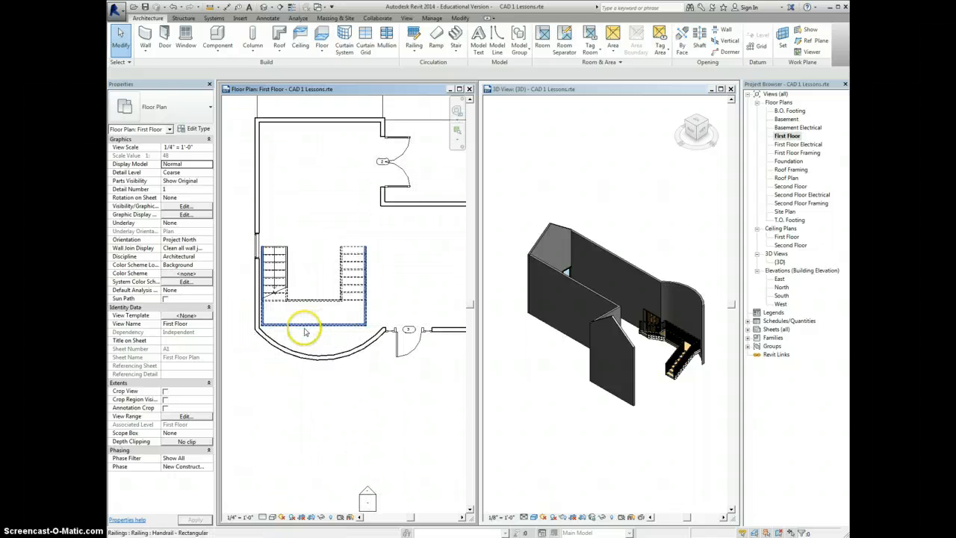
{"action": "scroll", "coordinate": [303, 343], "scroll_direction": "up", "scroll_amount": 2}
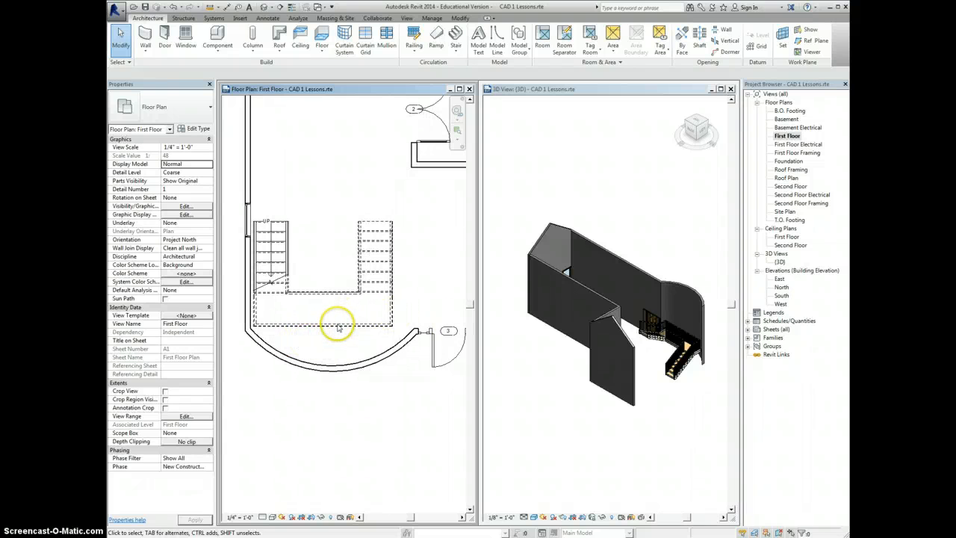
{"action": "left_click", "coordinate": [336, 325]}
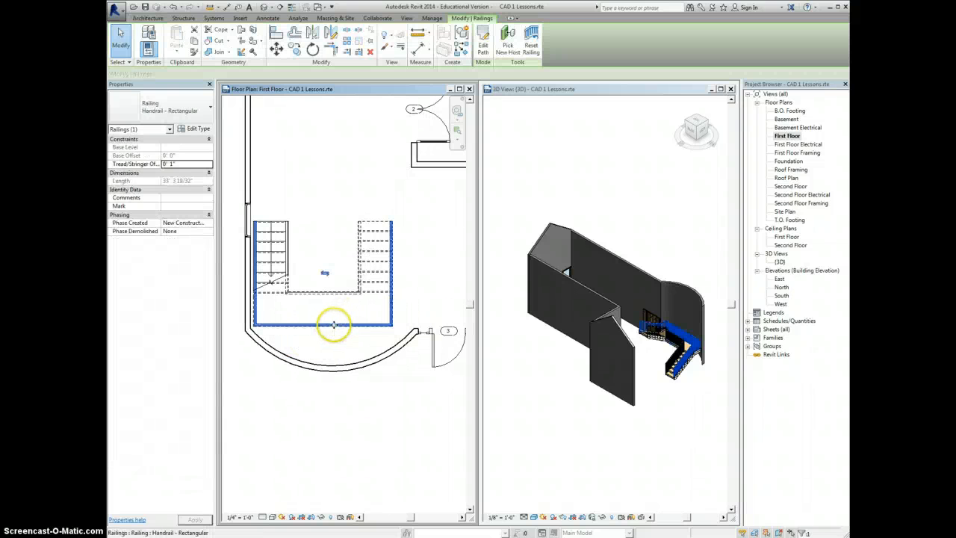
{"action": "left_click", "coordinate": [274, 296]}
{"action": "left_click", "coordinate": [314, 267]}
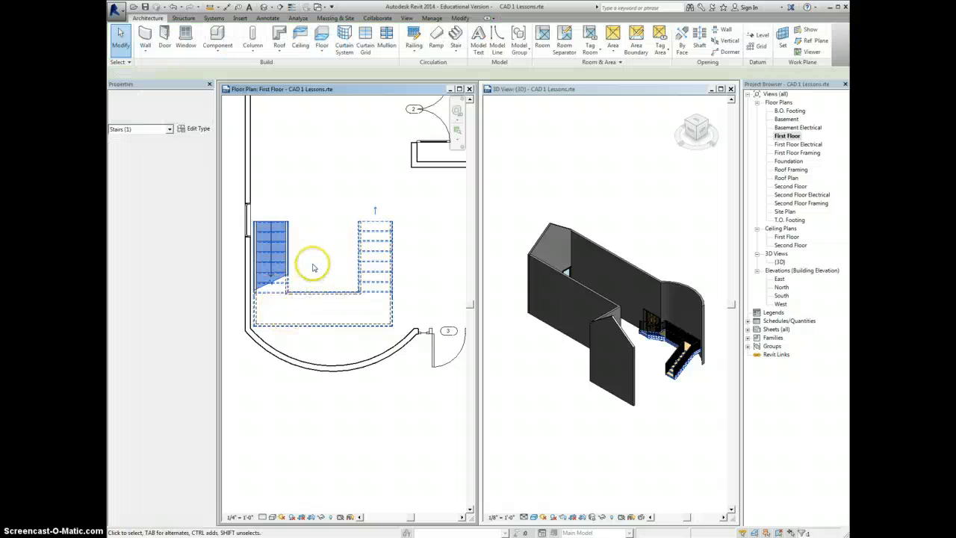
Review the railing types available for the stair's outer railing without changing its type.
{"action": "left_click", "coordinate": [291, 323]}
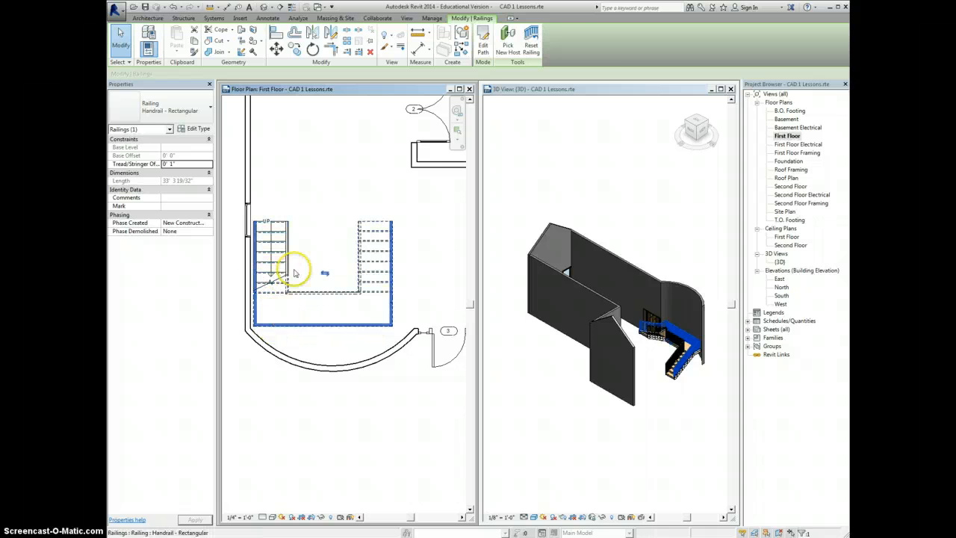
{"action": "left_click", "coordinate": [193, 112]}
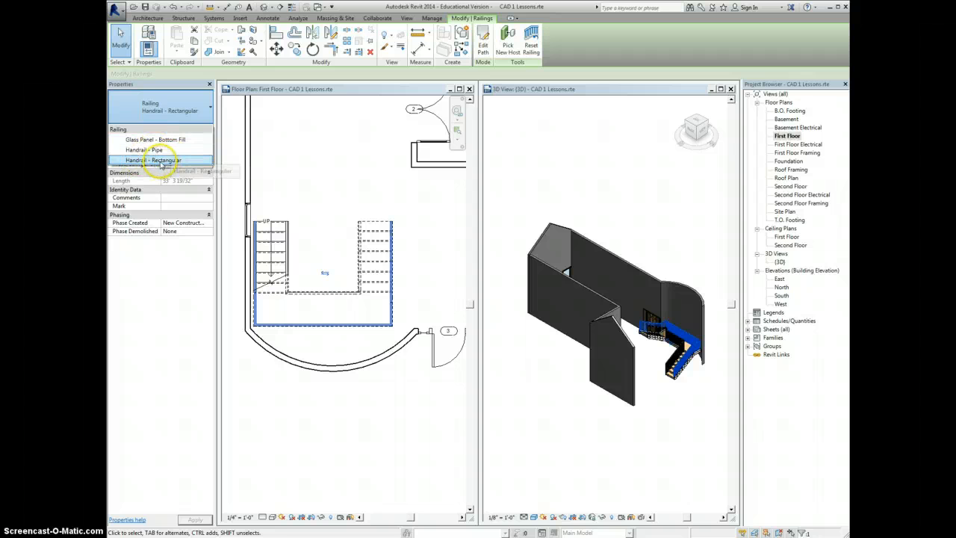
{"action": "left_click", "coordinate": [212, 112]}
{"action": "left_click", "coordinate": [295, 149]}
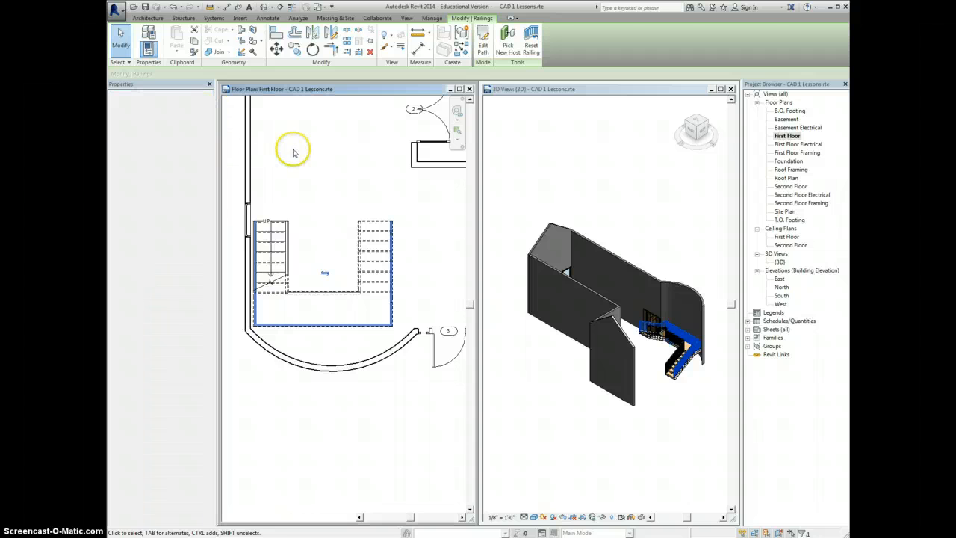
Review the stair types available for the U-shaped stair, keeping Residential - Closed 2 Sides.
{"action": "left_click", "coordinate": [274, 236]}
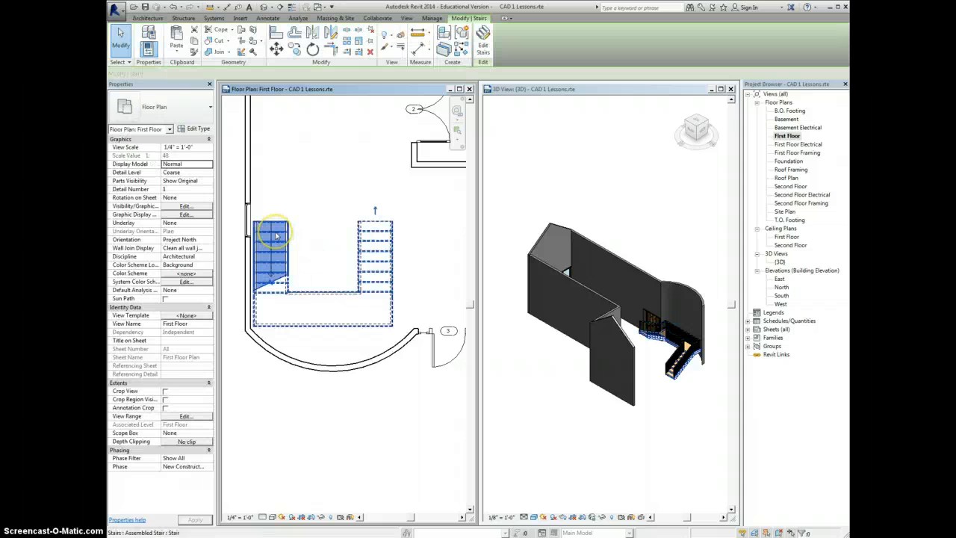
{"action": "left_click", "coordinate": [186, 112]}
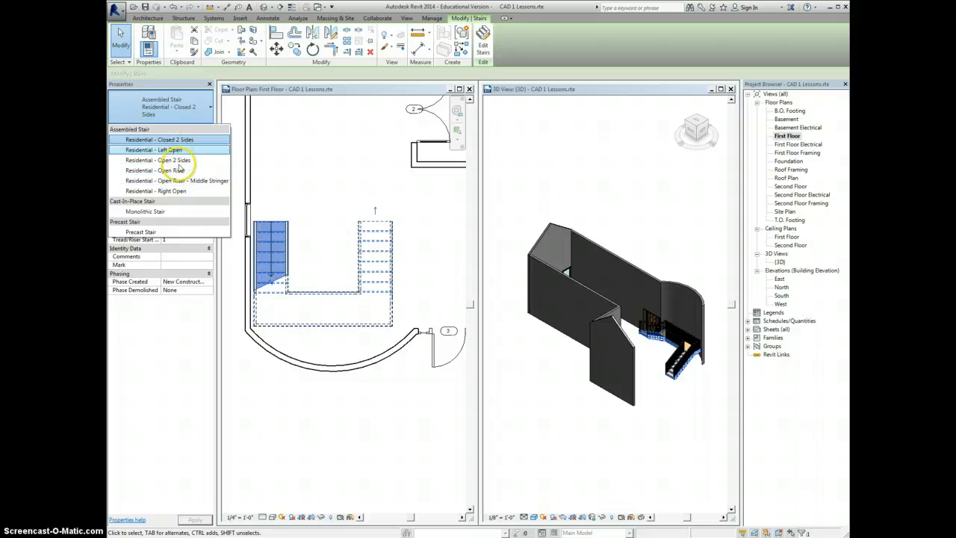
{"action": "left_click", "coordinate": [177, 140]}
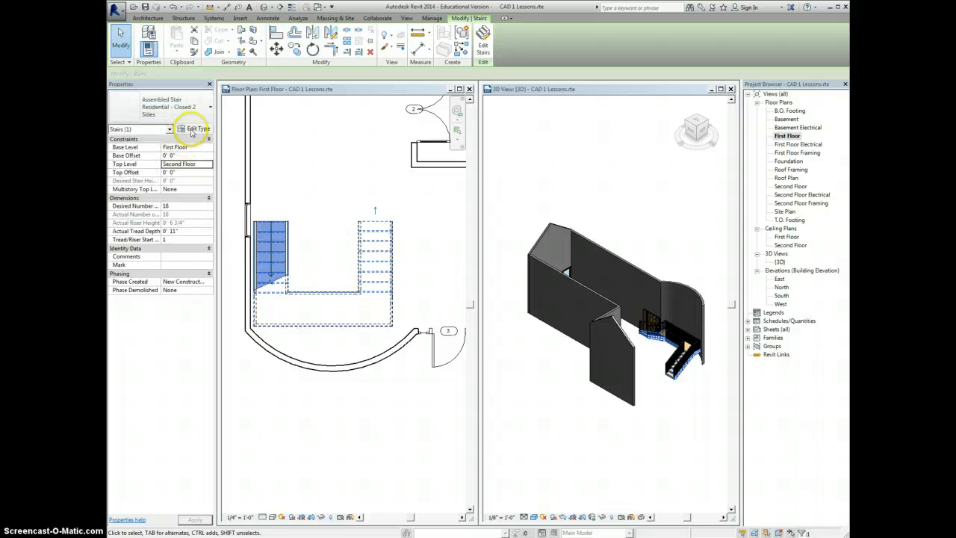
{"action": "left_click", "coordinate": [292, 185]}
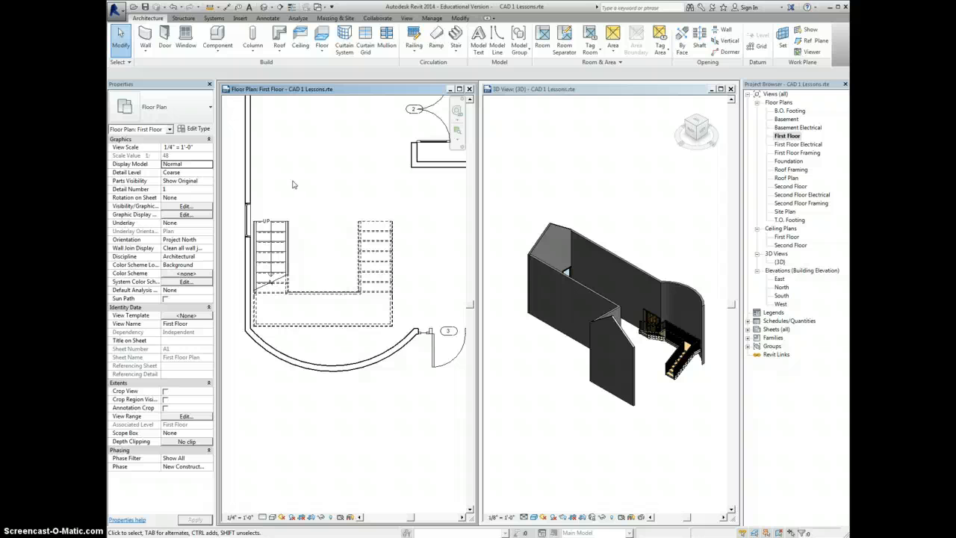
Edit the U-shaped stair and convert its landing to a custom sketch-based component.
{"action": "left_click", "coordinate": [273, 267]}
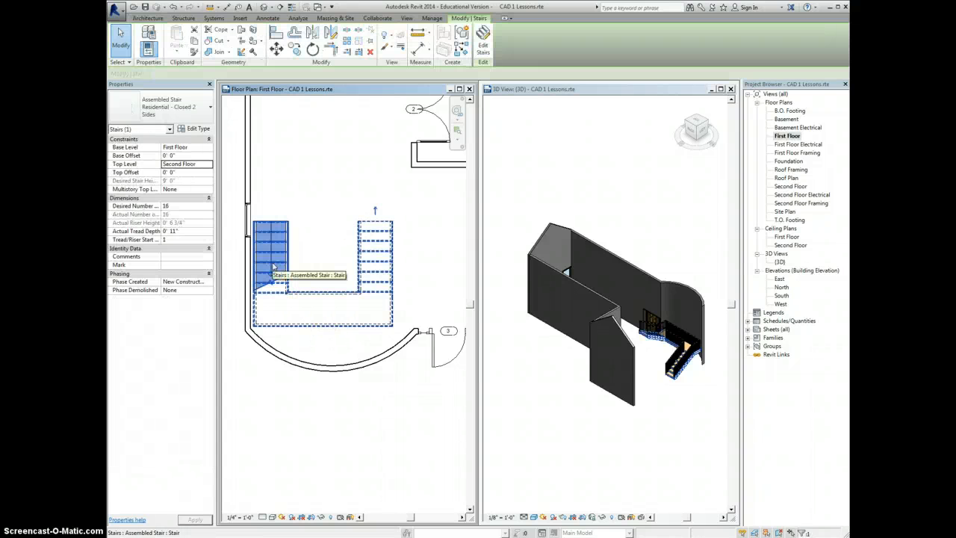
{"action": "left_click", "coordinate": [483, 39]}
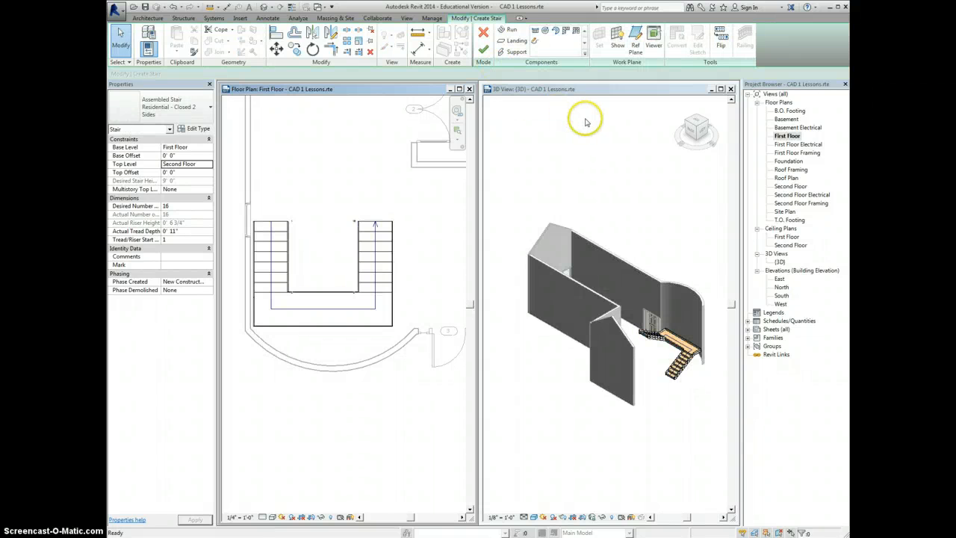
{"action": "left_click", "coordinate": [297, 311]}
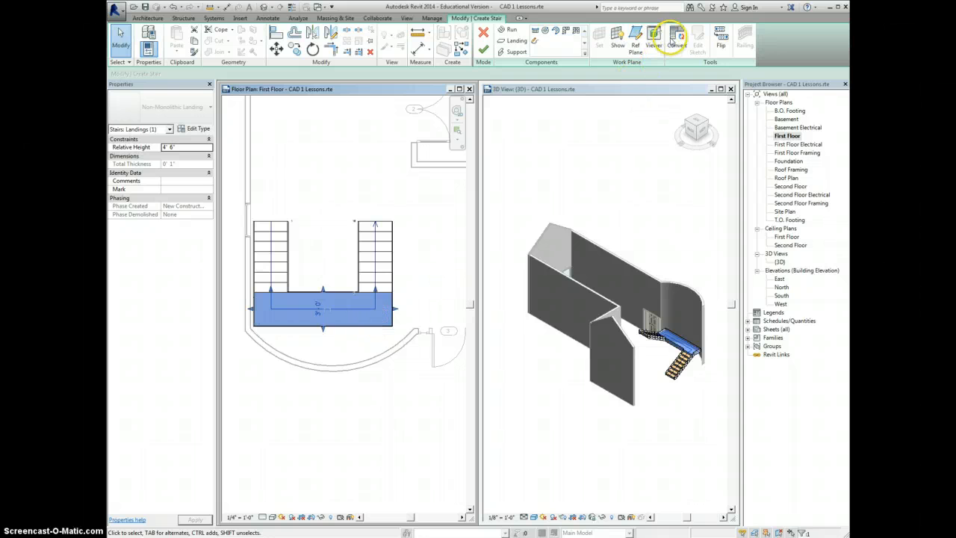
{"action": "left_click", "coordinate": [674, 41]}
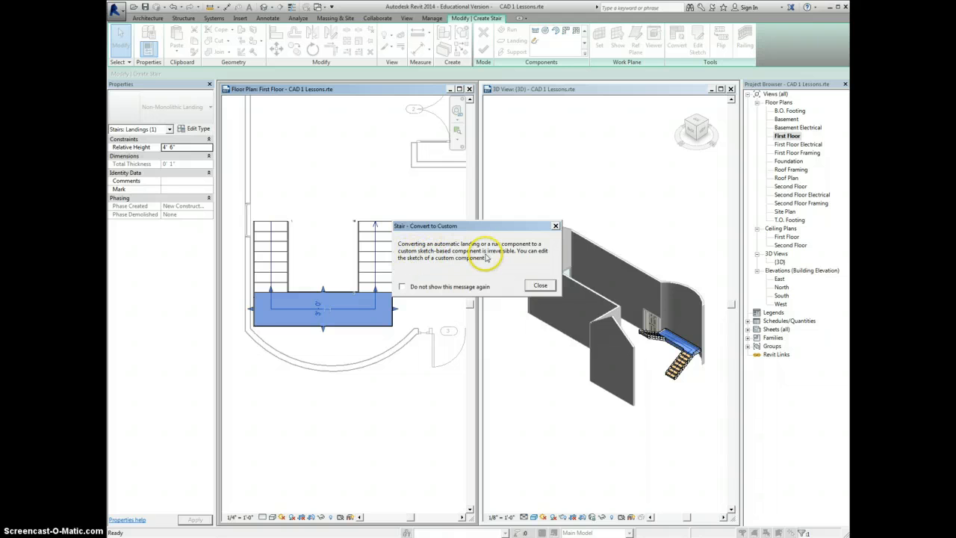
{"action": "left_click", "coordinate": [539, 286]}
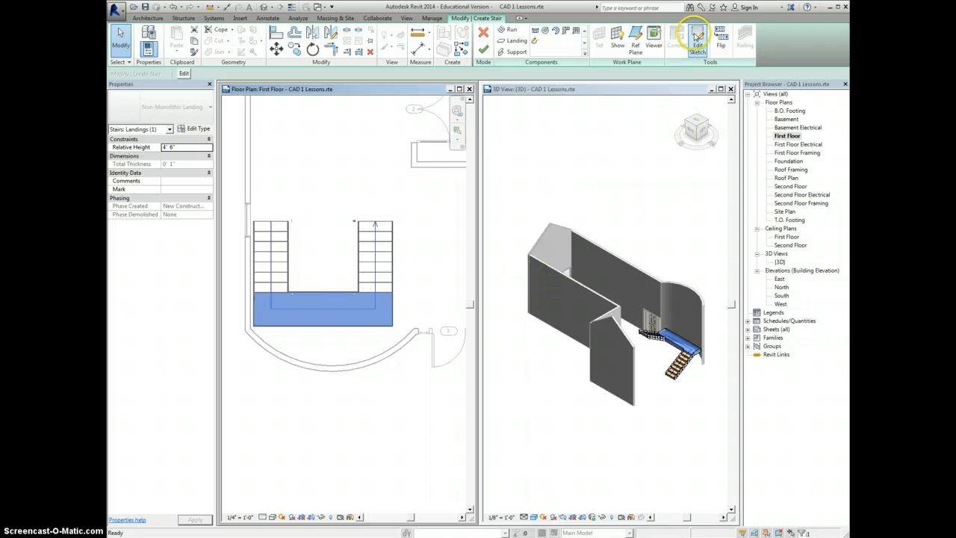
{"action": "left_click", "coordinate": [696, 44]}
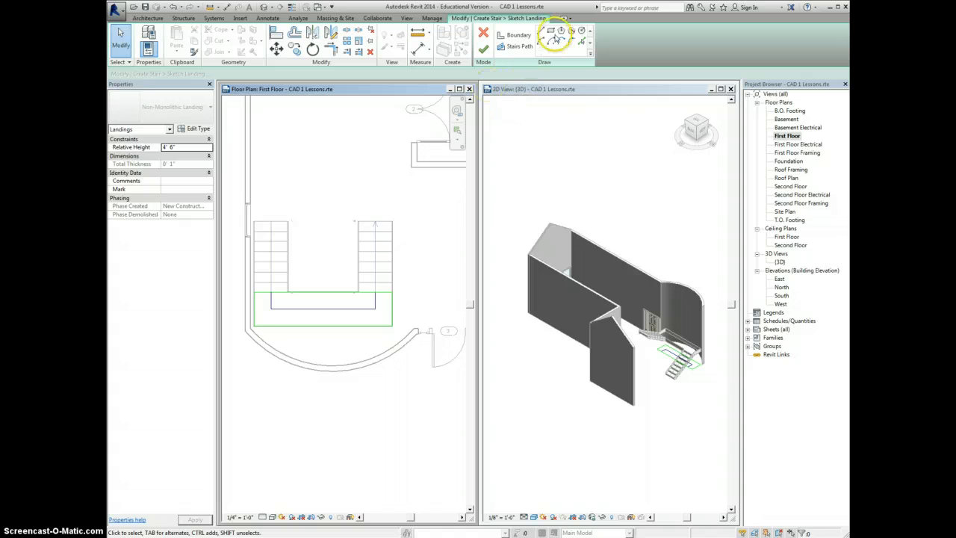
{"action": "left_click", "coordinate": [541, 41]}
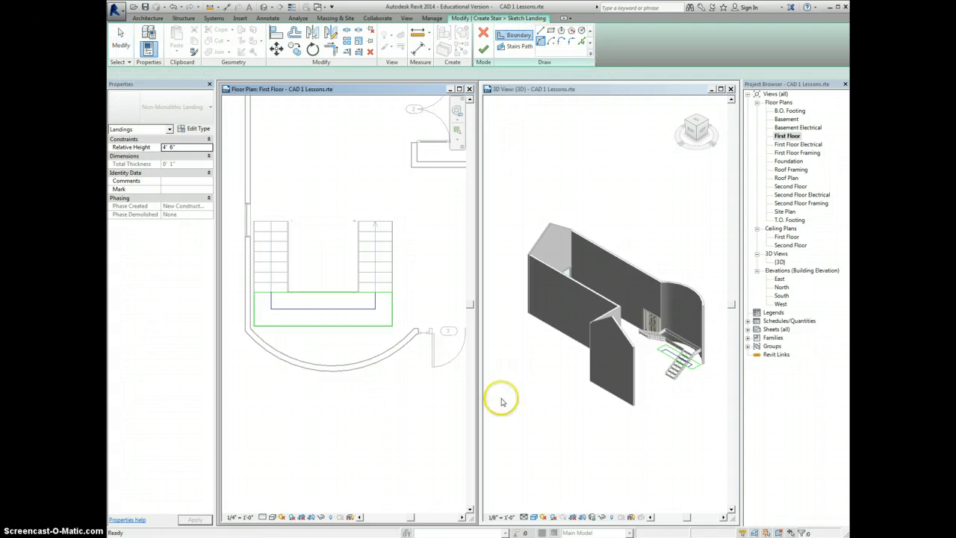
{"action": "left_click", "coordinate": [272, 309]}
{"action": "left_click", "coordinate": [391, 322]}
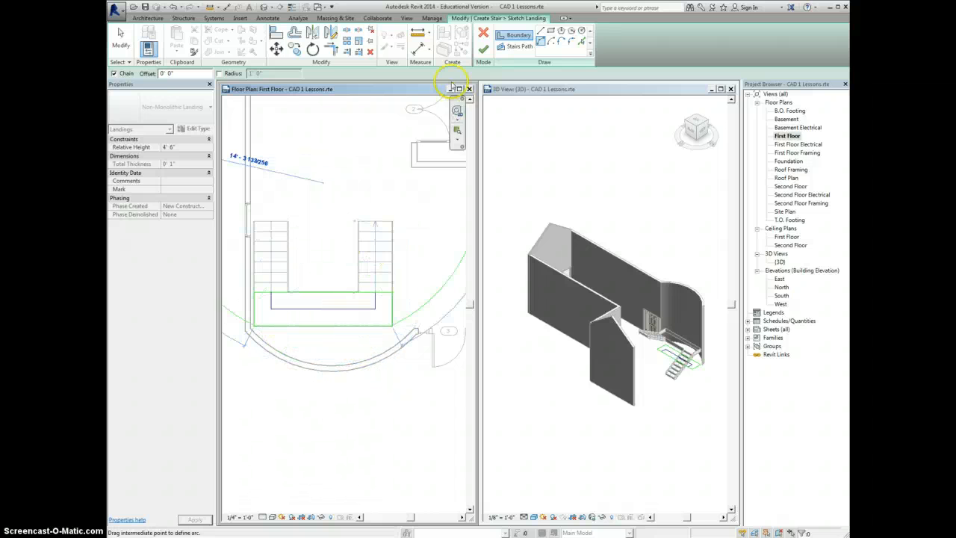
{"action": "left_click", "coordinate": [541, 31]}
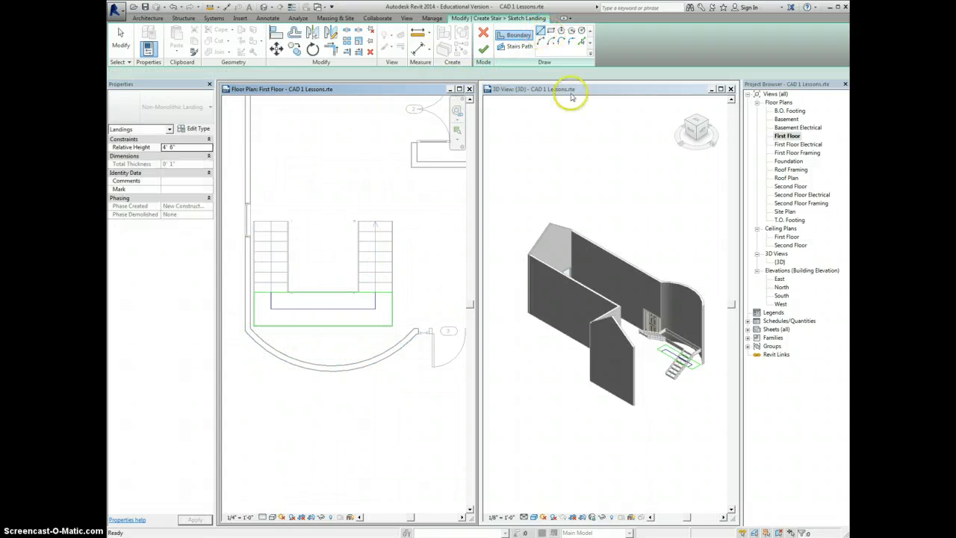
{"action": "left_click", "coordinate": [392, 326]}
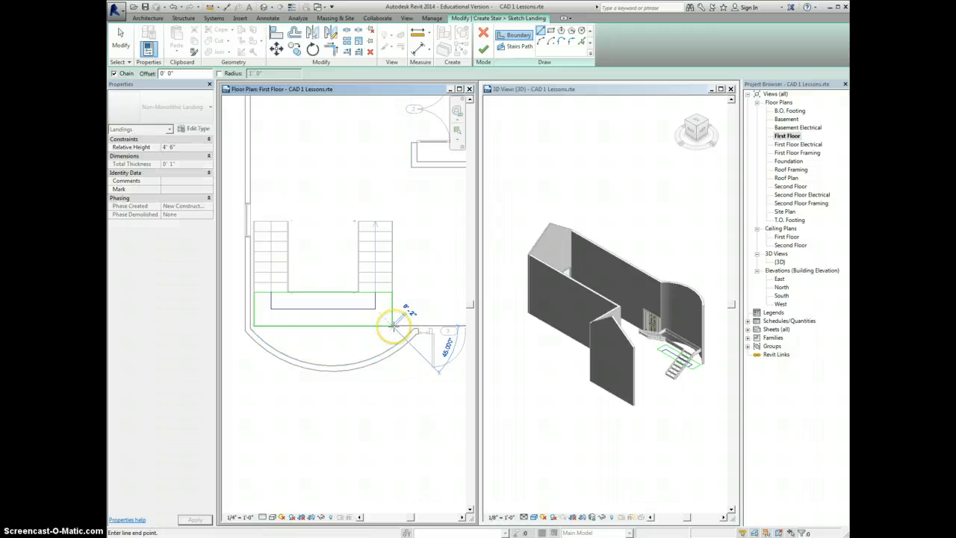
{"action": "left_click", "coordinate": [391, 347]}
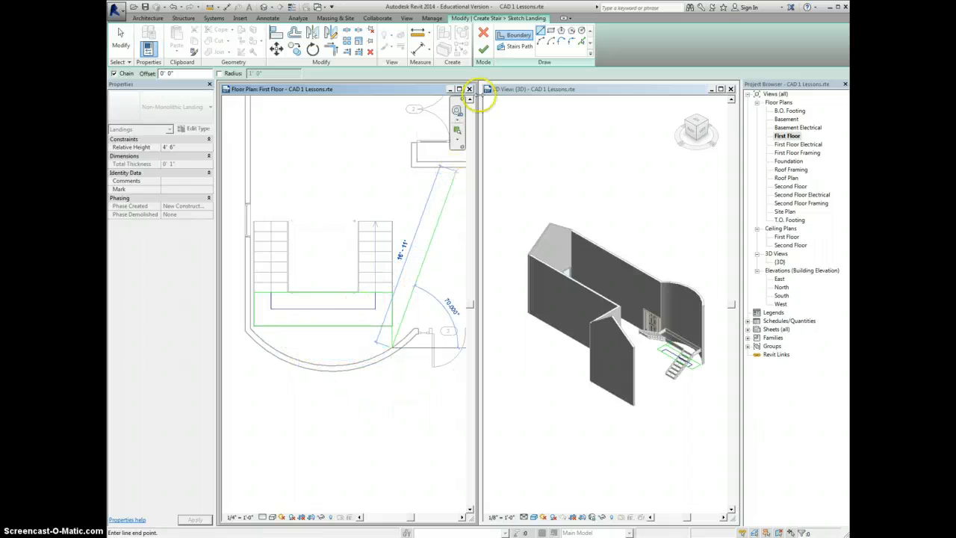
{"action": "left_click", "coordinate": [483, 33]}
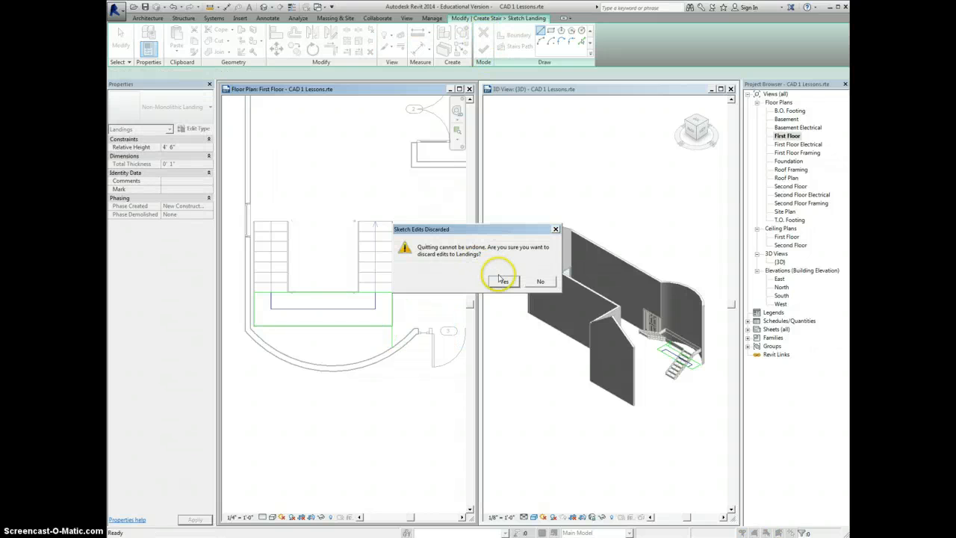
{"action": "left_click", "coordinate": [504, 282]}
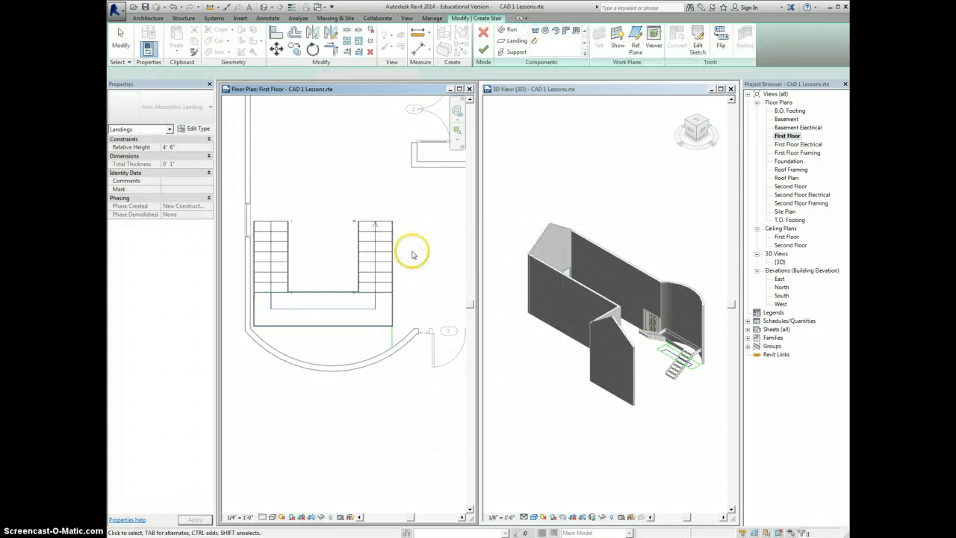
{"action": "left_click", "coordinate": [263, 280]}
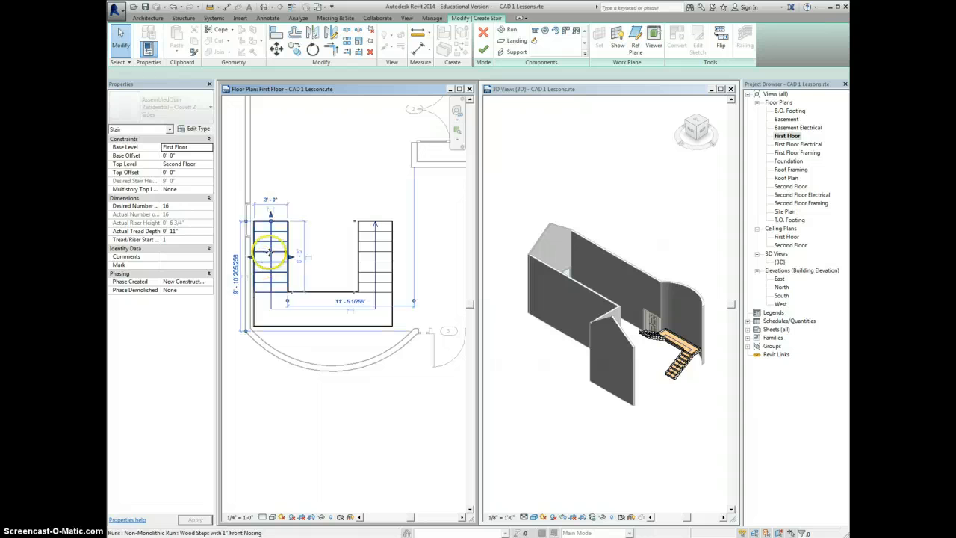
{"action": "left_click", "coordinate": [275, 47]}
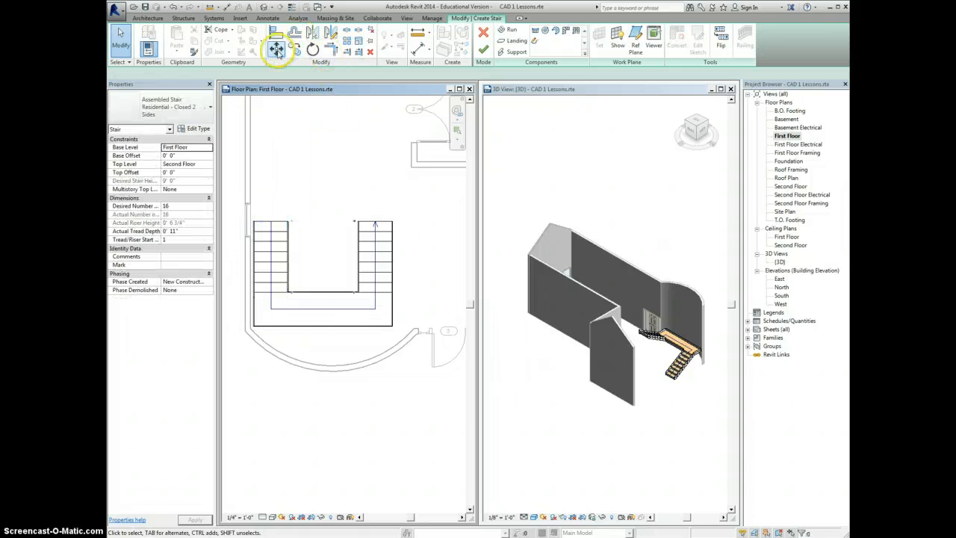
{"action": "scroll", "coordinate": [253, 263], "scroll_direction": "up", "scroll_amount": 2}
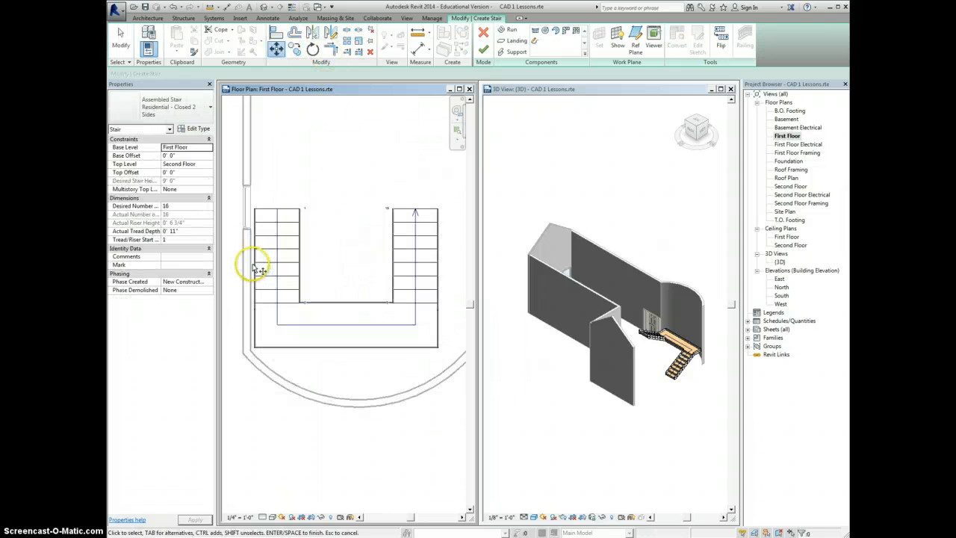
Finish the stair edit and move the whole U-shaped stair west until it meets the inner face of the west wall.
{"action": "left_click", "coordinate": [485, 49]}
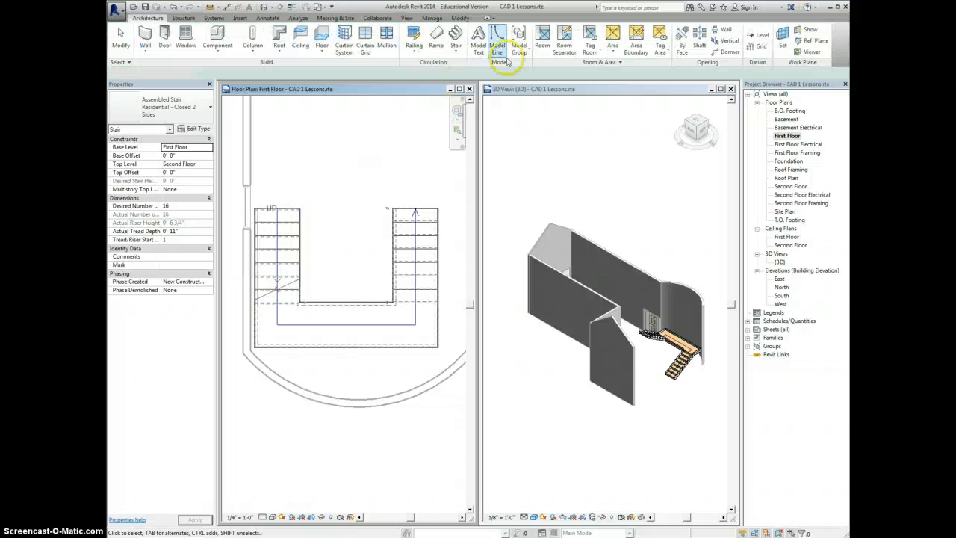
{"action": "left_click", "coordinate": [287, 122]}
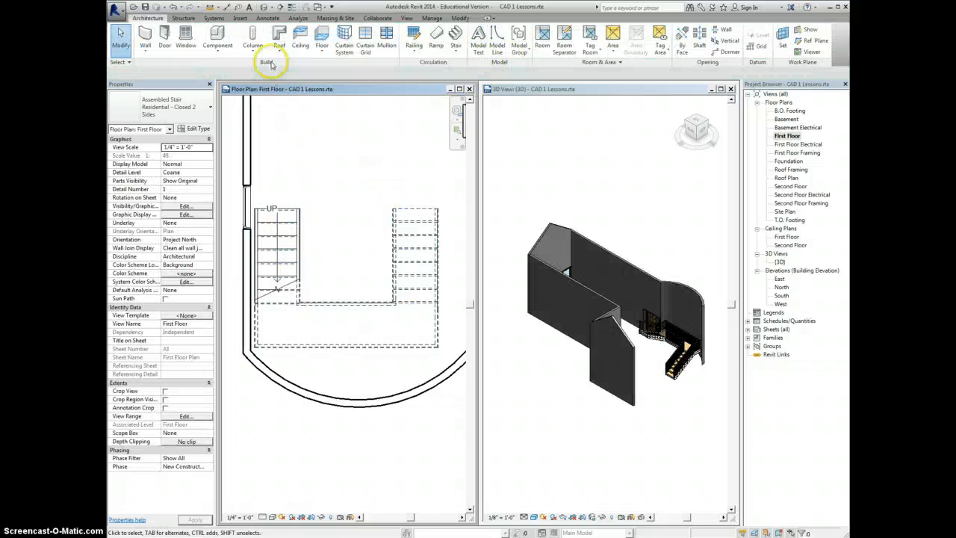
{"action": "left_click", "coordinate": [269, 241]}
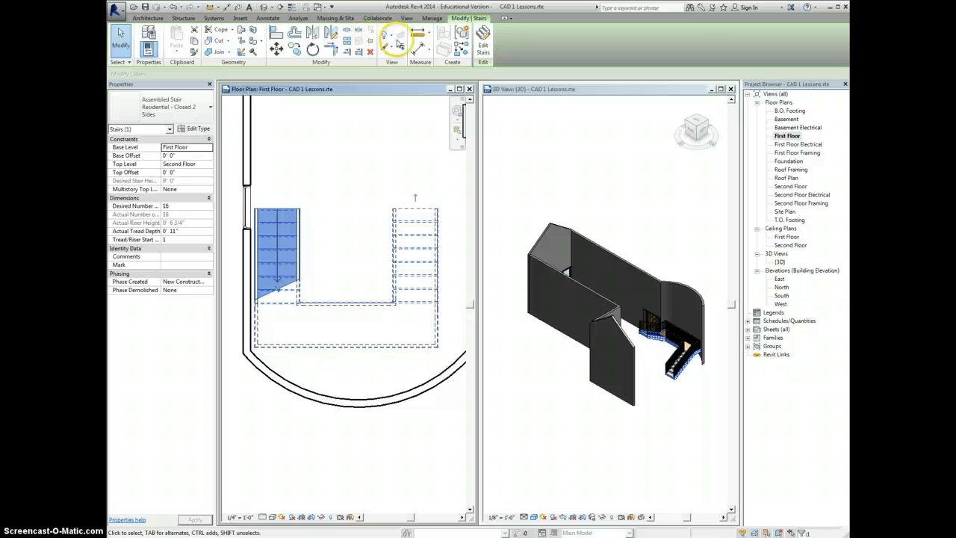
{"action": "left_click", "coordinate": [277, 46]}
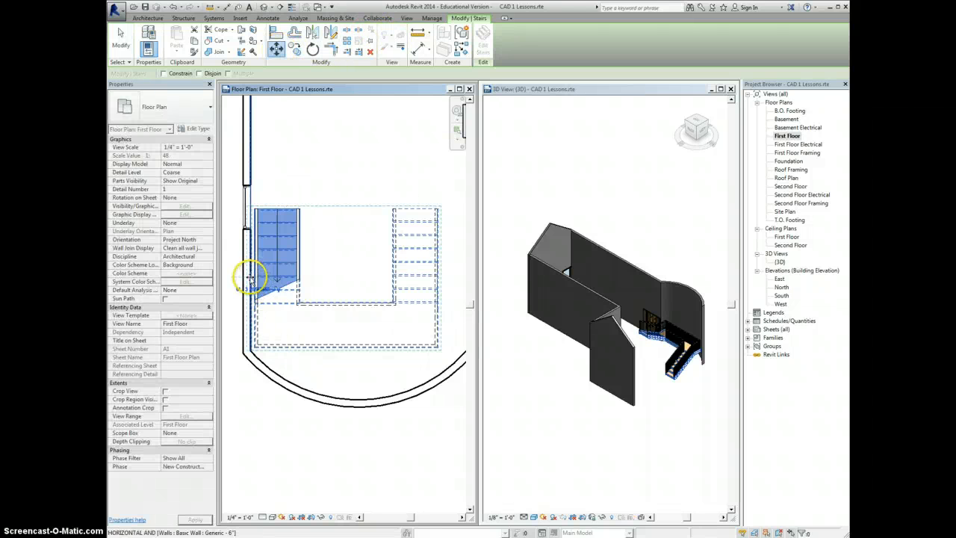
{"action": "scroll", "coordinate": [252, 279], "scroll_direction": "up", "scroll_amount": 2}
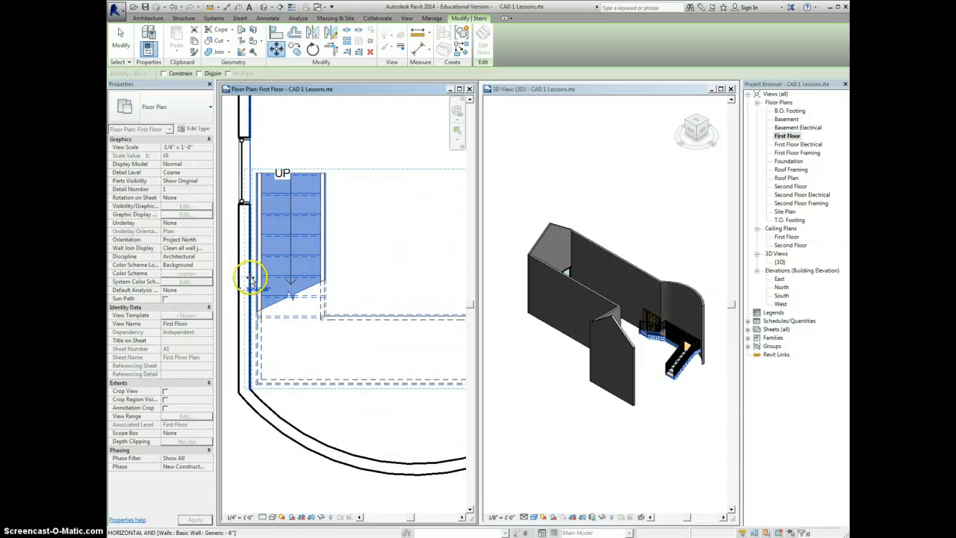
{"action": "left_click", "coordinate": [251, 279]}
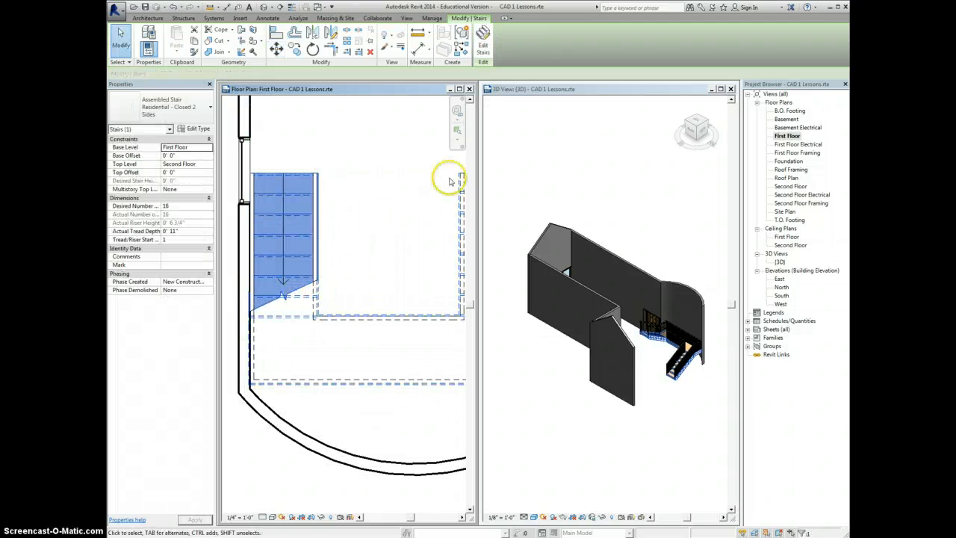
{"action": "left_click", "coordinate": [360, 361]}
Edit the moved U-shaped stair and open the boundary sketch of its landing.
{"action": "left_click", "coordinate": [289, 278]}
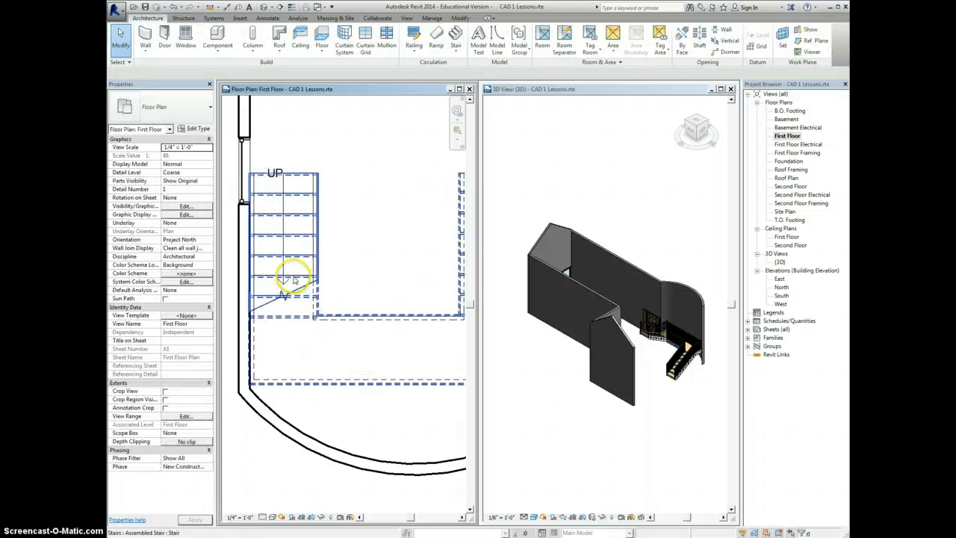
{"action": "left_click", "coordinate": [482, 38]}
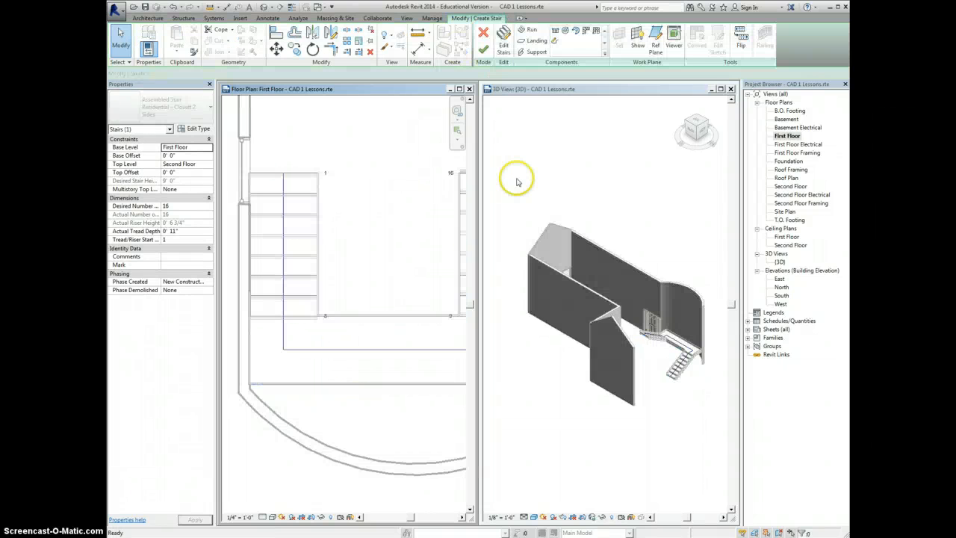
{"action": "key", "text": "Escape"}
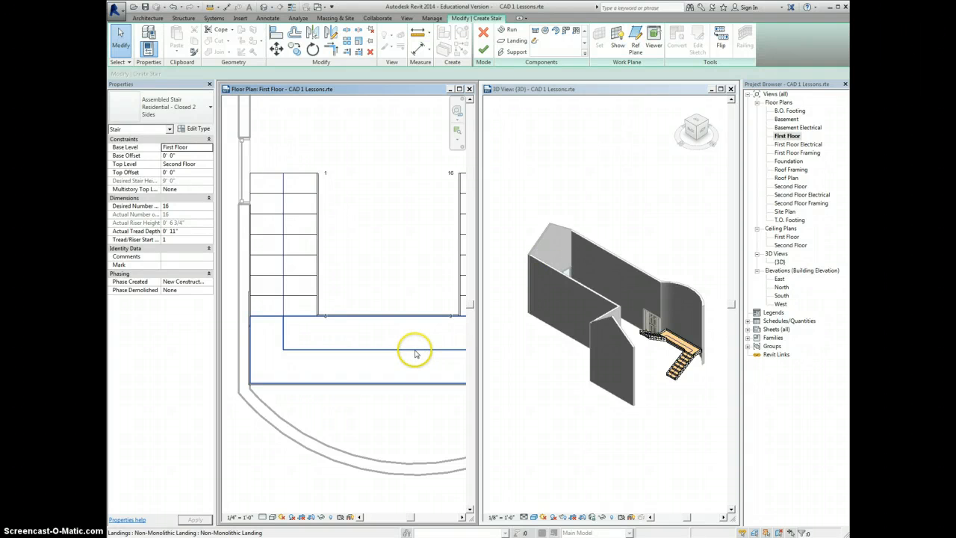
{"action": "left_click", "coordinate": [417, 349]}
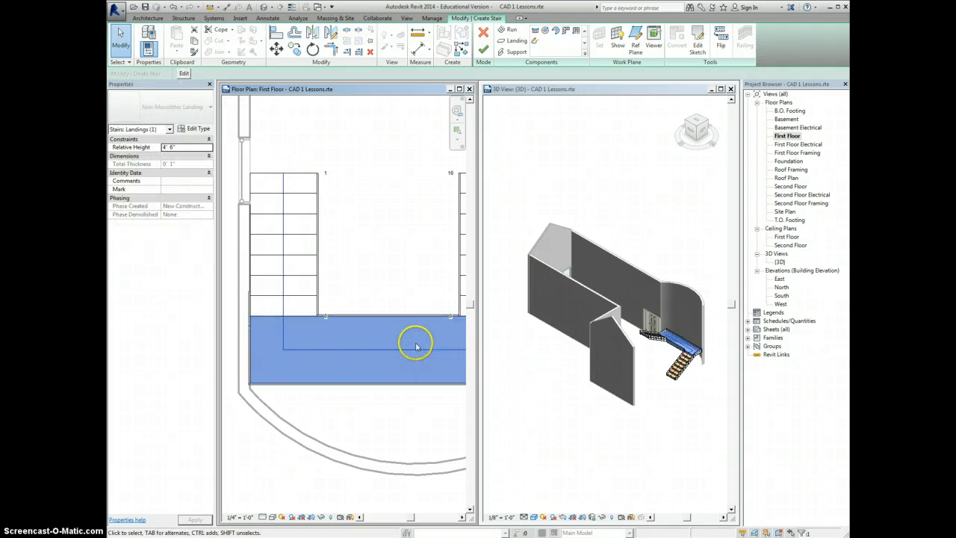
{"action": "left_click", "coordinate": [702, 39]}
Draw a straight landing boundary line from the landing's southeast corner south to the inner face of the curved wall.
{"action": "mouse_move", "coordinate": [424, 340]}
{"action": "middle_mouse_down"}
{"action": "mouse_move", "coordinate": [398, 314]}
{"action": "mouse_move", "coordinate": [375, 324]}
{"action": "mouse_move", "coordinate": [426, 324]}
{"action": "mouse_move", "coordinate": [414, 326]}
{"action": "middle_mouse_up"}
{"action": "scroll", "coordinate": [407, 333], "scroll_direction": "down", "scroll_amount": 2}
{"action": "left_click", "coordinate": [540, 31]}
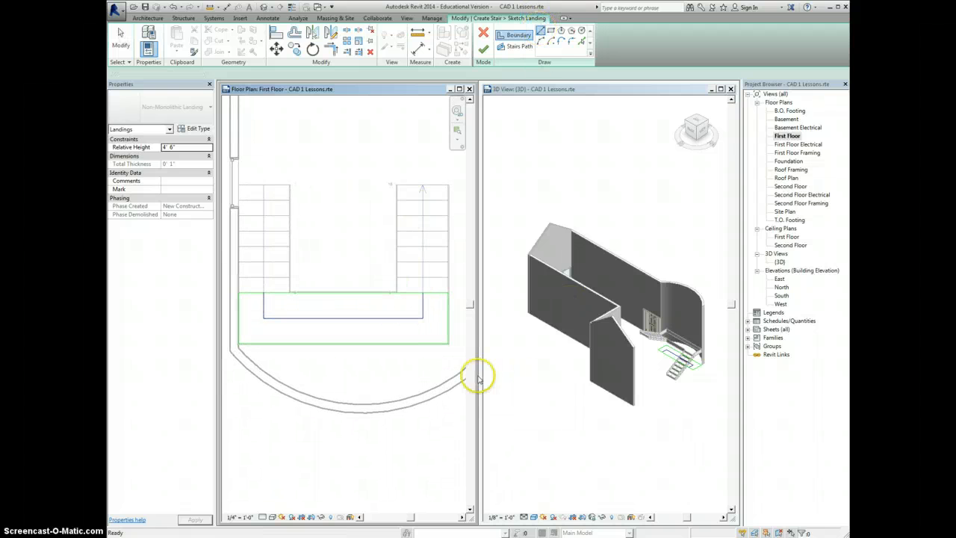
{"action": "left_click", "coordinate": [446, 344]}
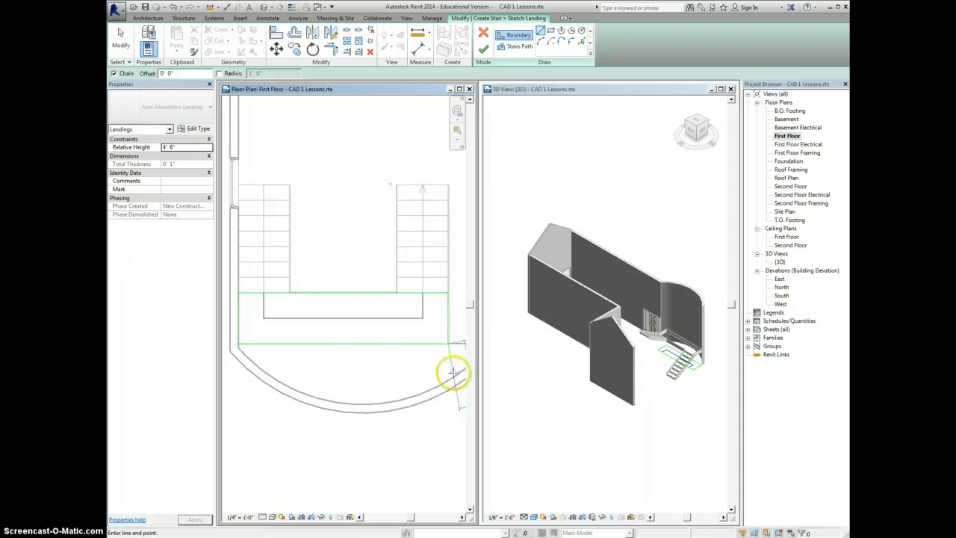
{"action": "left_click", "coordinate": [448, 379]}
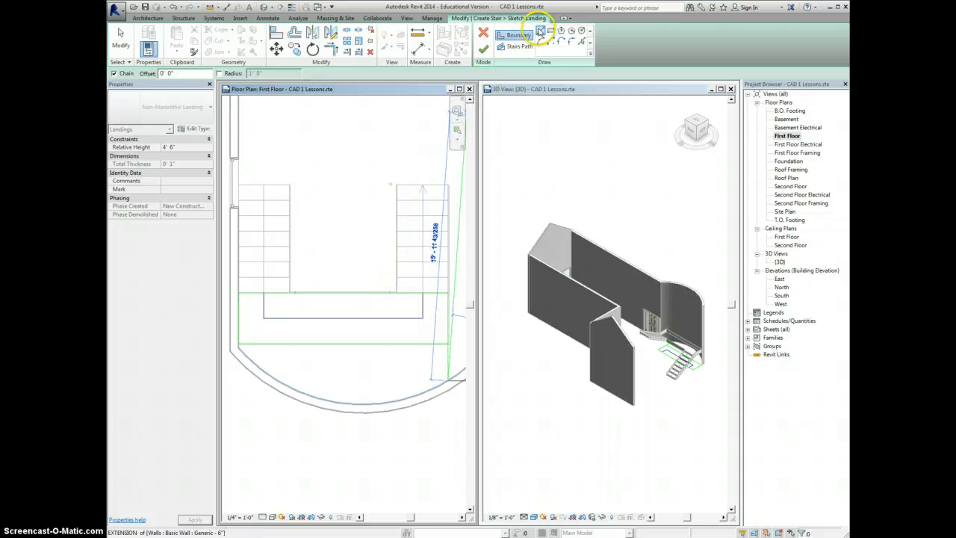
Draw a short boundary line from the landing's southwest corner to the inner corner where the curved wall begins.
{"action": "left_click", "coordinate": [540, 31]}
{"action": "scroll", "coordinate": [237, 345], "scroll_direction": "down", "scroll_amount": 1}
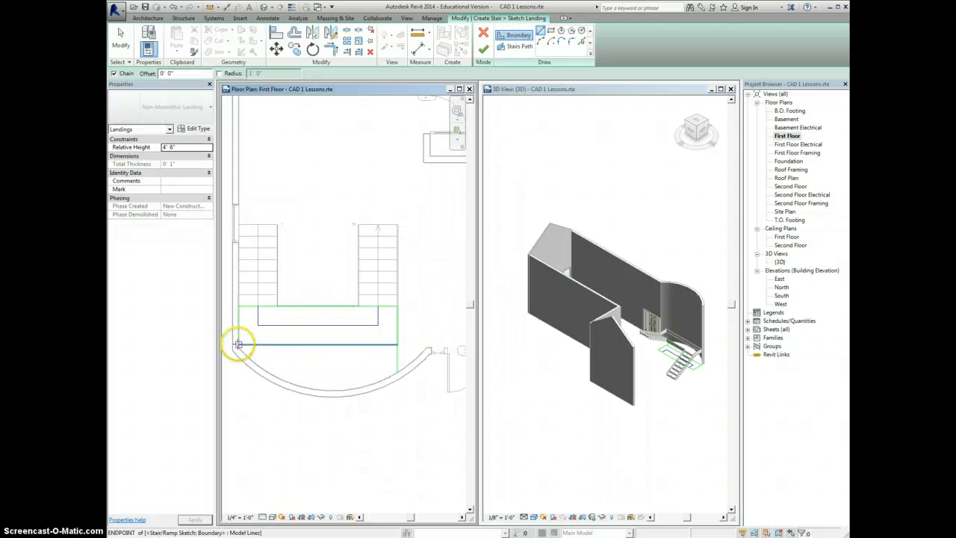
{"action": "scroll", "coordinate": [237, 344], "scroll_direction": "up", "scroll_amount": 2}
{"action": "left_click", "coordinate": [240, 345]}
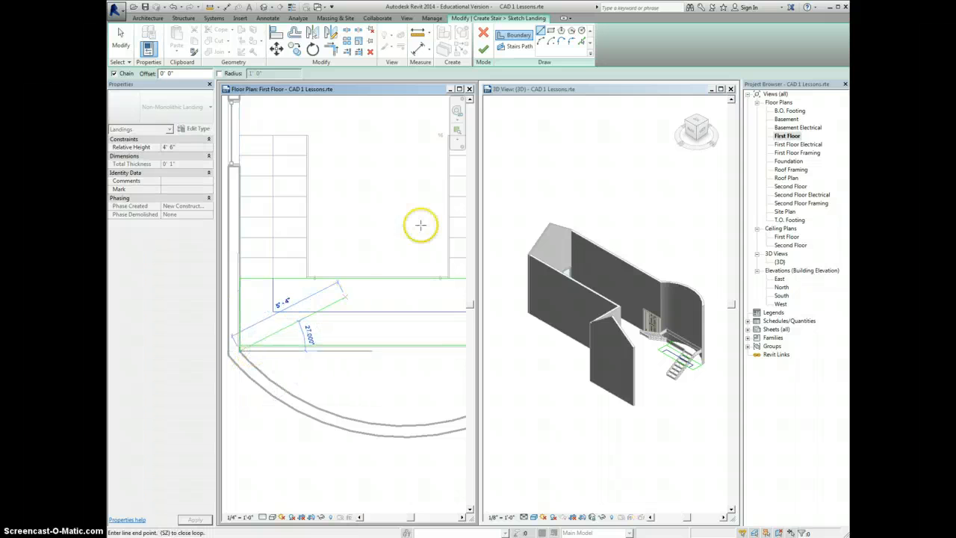
{"action": "left_click", "coordinate": [540, 42]}
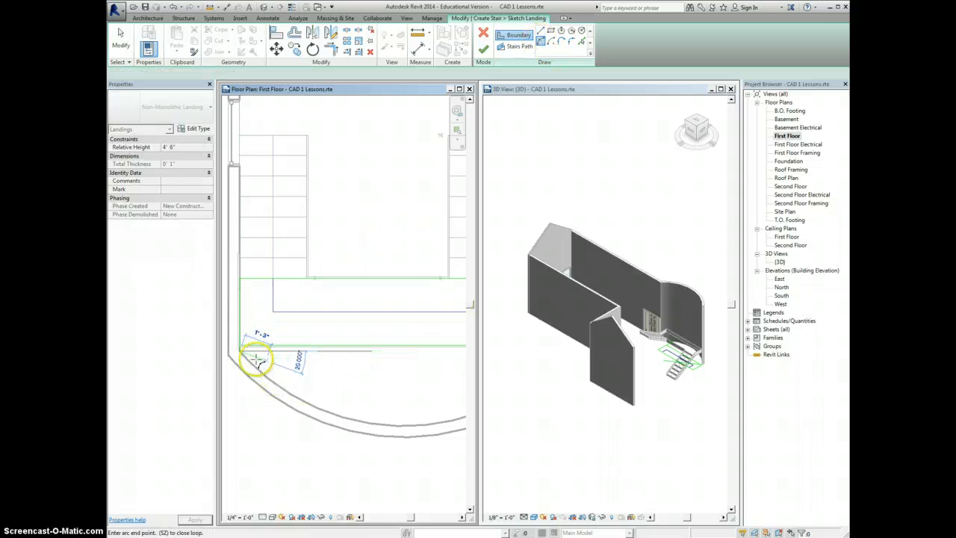
{"action": "key", "text": "Escape"}
{"action": "key", "text": "Escape"}
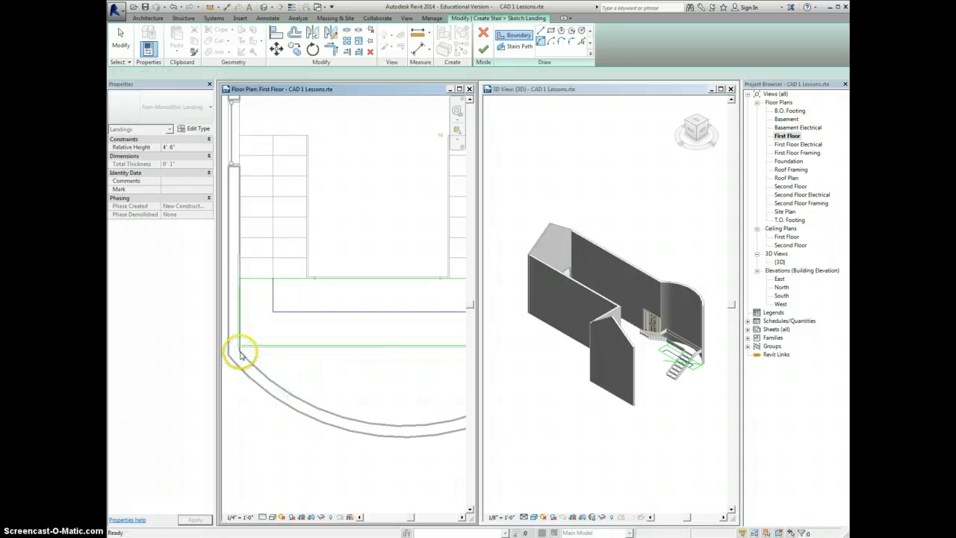
Draw an arc boundary along the curved wall's inner face, joining the ends of the east and west boundary extensions.
{"action": "middle_click_drag", "start_coordinate": [404, 378], "coordinate": [273, 358]}
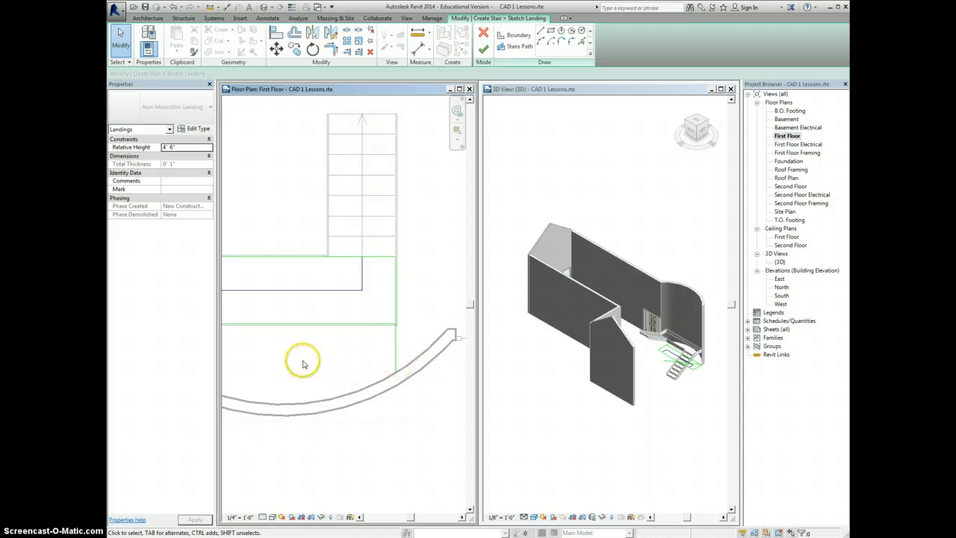
{"action": "scroll", "coordinate": [303, 362], "scroll_direction": "up", "scroll_amount": 1}
{"action": "scroll", "coordinate": [303, 363], "scroll_direction": "down", "scroll_amount": 2}
{"action": "middle_click_drag", "start_coordinate": [340, 353], "coordinate": [368, 344]}
{"action": "scroll", "coordinate": [368, 344], "scroll_direction": "down", "scroll_amount": 1}
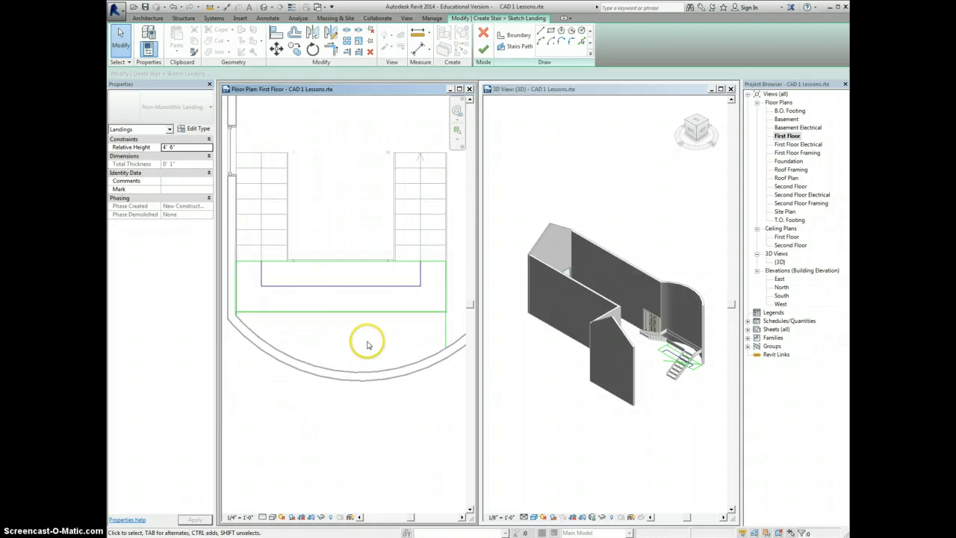
{"action": "left_click", "coordinate": [527, 37]}
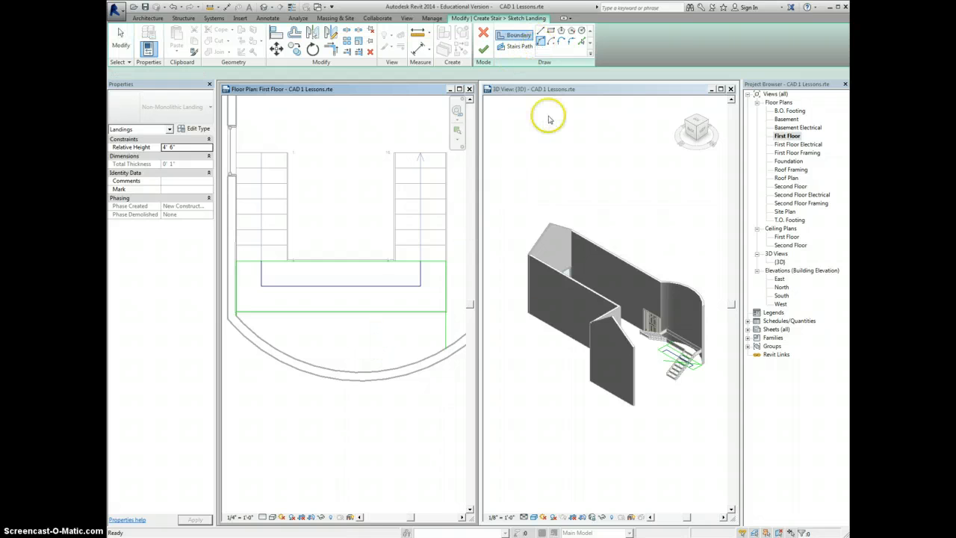
{"action": "left_click", "coordinate": [446, 349]}
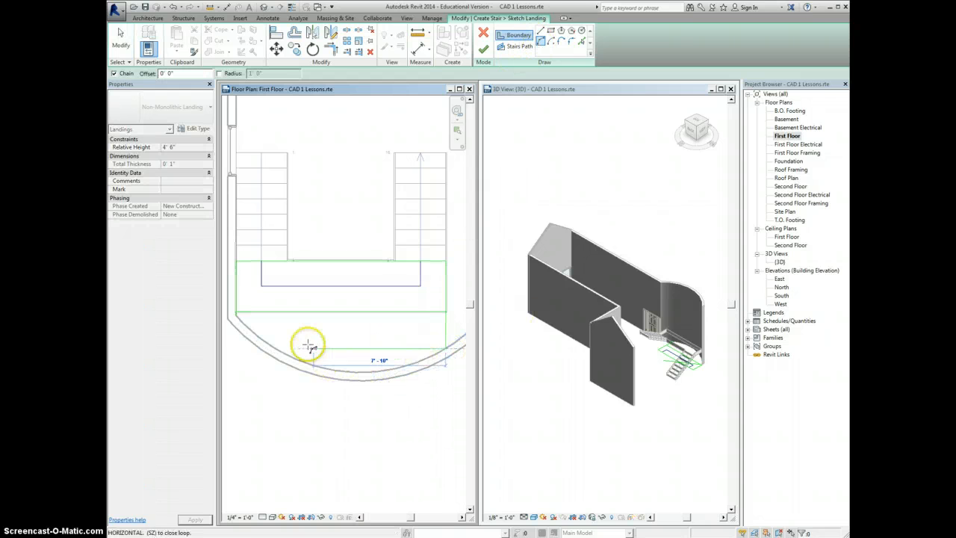
{"action": "left_click", "coordinate": [235, 317]}
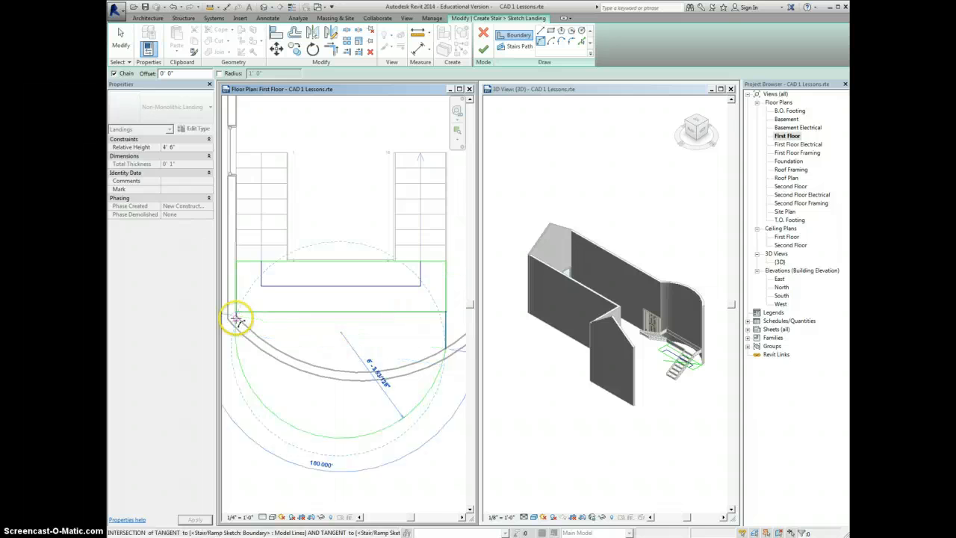
{"action": "left_click", "coordinate": [363, 371]}
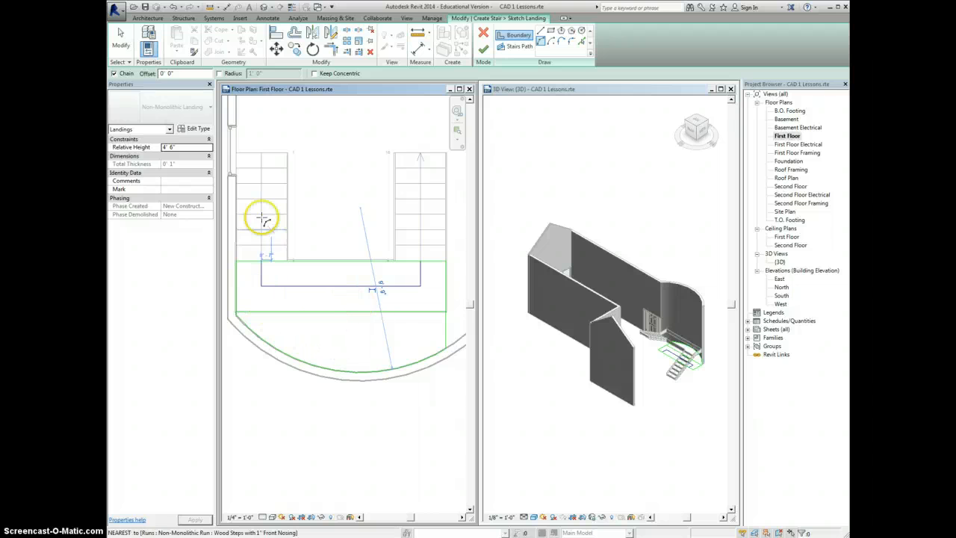
Delete the original straight south boundary line between the landing and its curved extension, and finish the landing sketch.
{"action": "left_click", "coordinate": [117, 32]}
{"action": "left_click", "coordinate": [326, 310]}
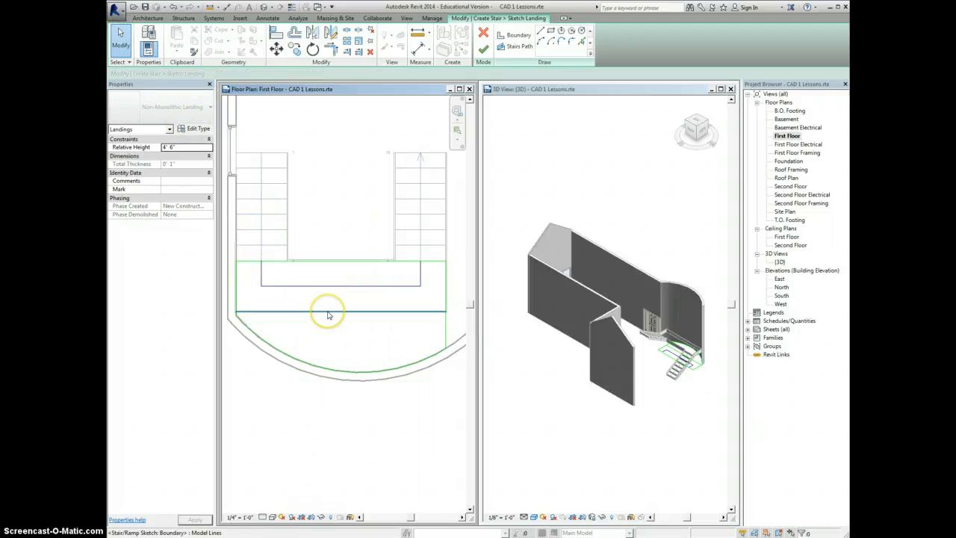
{"action": "key", "text": "Delete"}
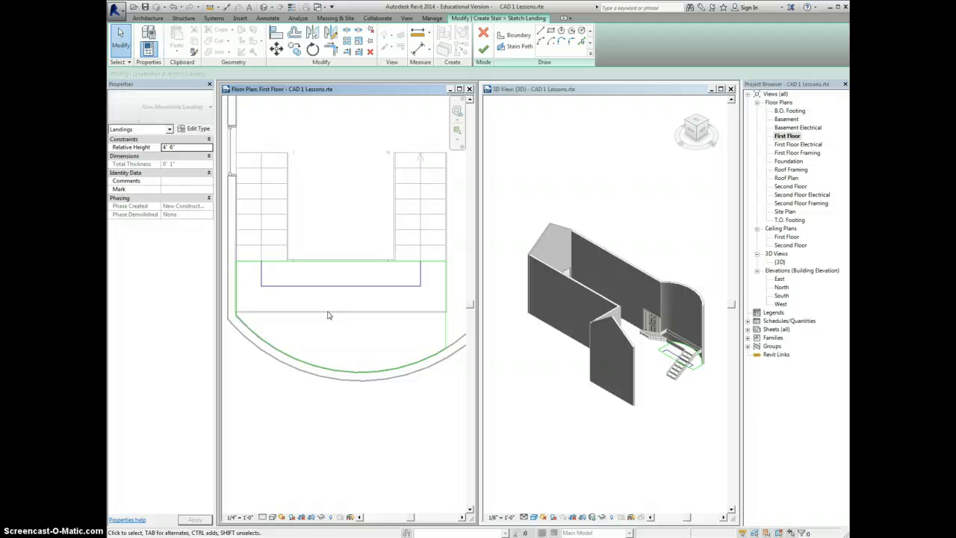
{"action": "left_click", "coordinate": [483, 50]}
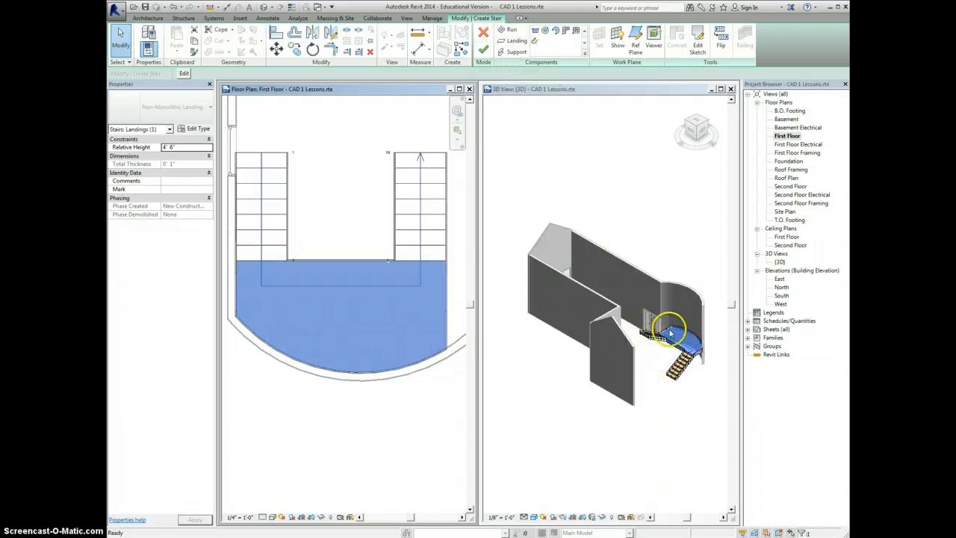
Deselect the reshaped landing and finish editing the U-shaped stair.
{"action": "left_click", "coordinate": [651, 375]}
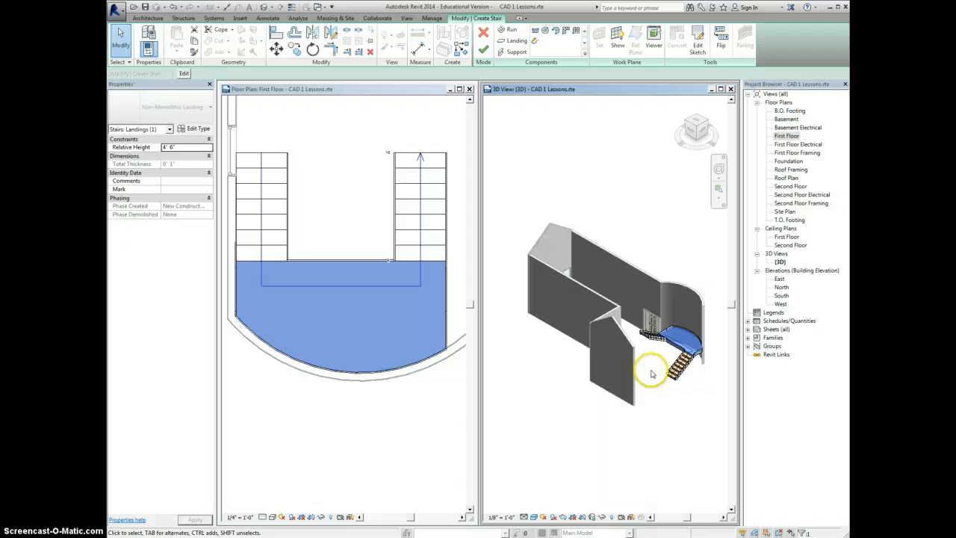
{"action": "left_click", "coordinate": [651, 374]}
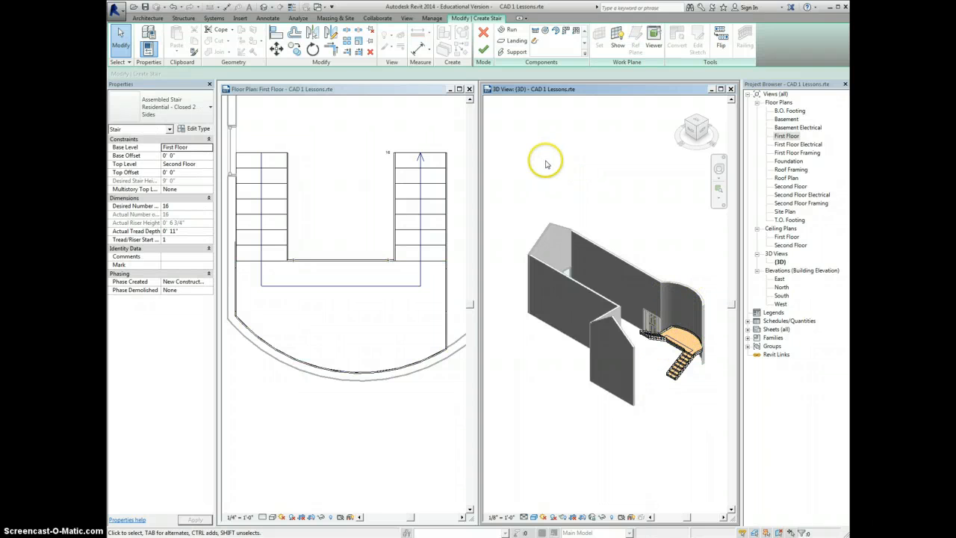
{"action": "left_click", "coordinate": [482, 50]}
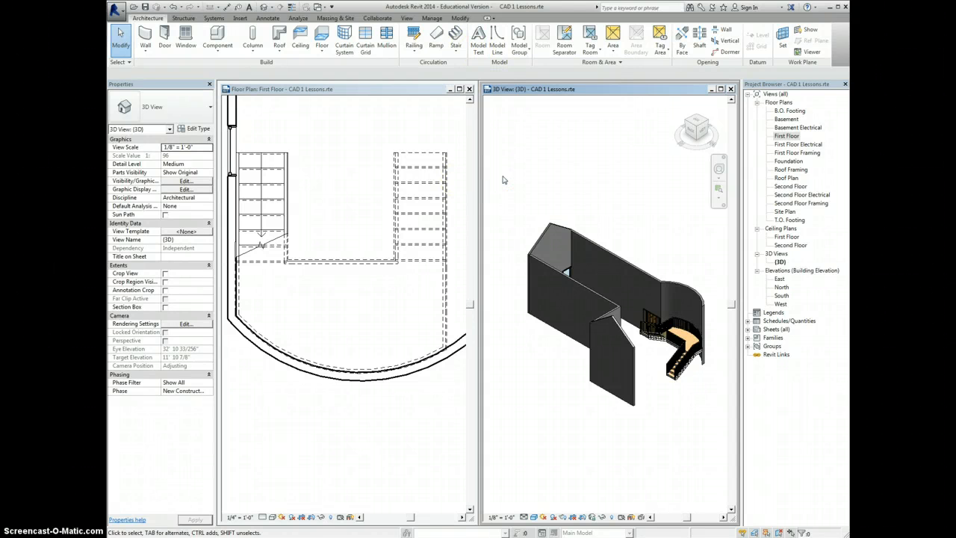
{"action": "middle_click", "coordinate": [361, 201]}
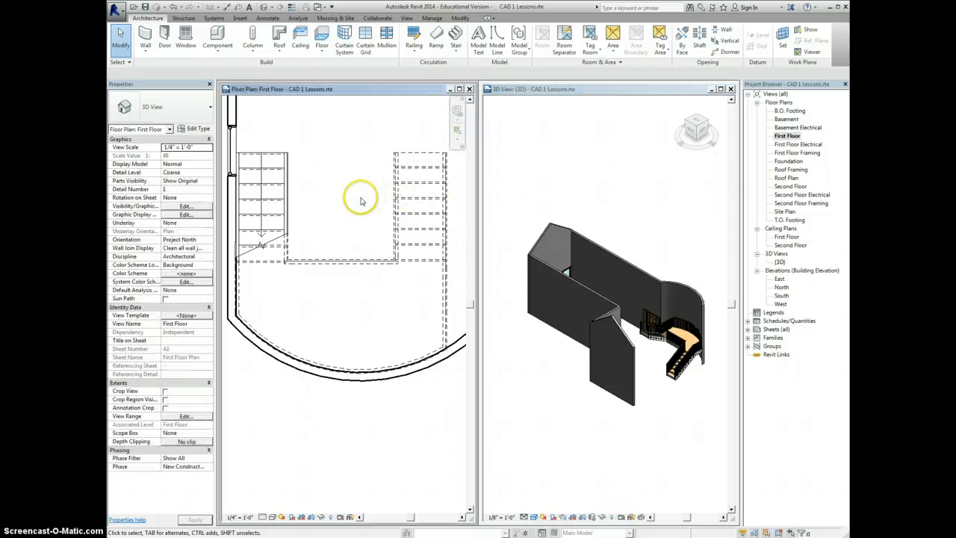
{"action": "middle_click", "coordinate": [361, 201]}
{"action": "scroll", "coordinate": [345, 328], "scroll_direction": "up", "scroll_amount": 3}
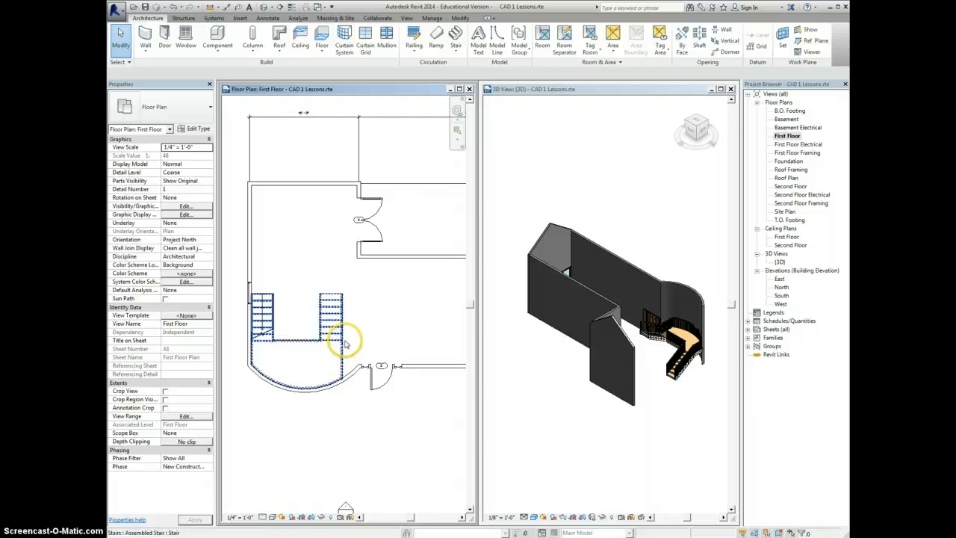
{"action": "mouse_move", "coordinate": [375, 326]}
{"action": "middle_mouse_down"}
{"action": "mouse_move", "coordinate": [367, 324]}
{"action": "mouse_move", "coordinate": [375, 337]}
{"action": "mouse_move", "coordinate": [393, 326]}
{"action": "mouse_move", "coordinate": [383, 323]}
{"action": "middle_mouse_up"}
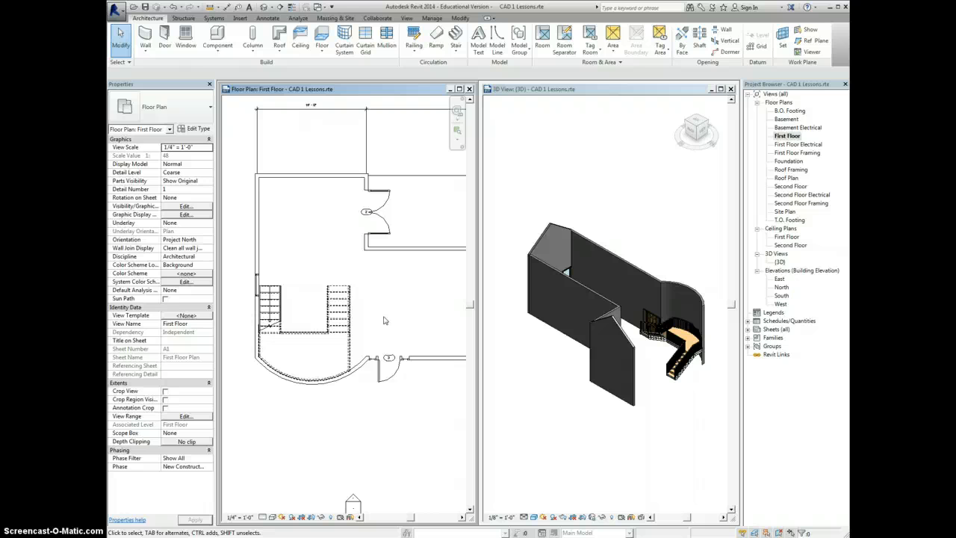
{"action": "left_click", "coordinate": [117, 10]}
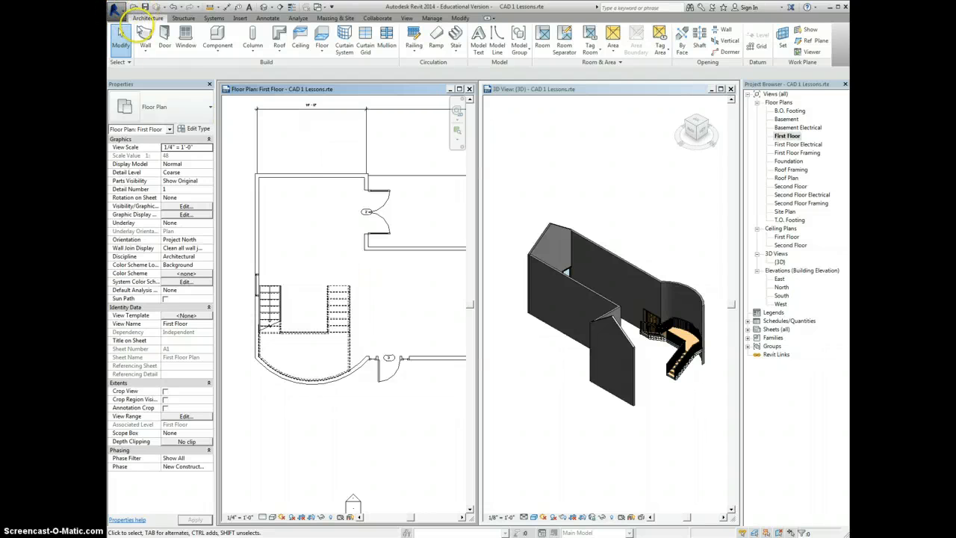
{"action": "left_click", "coordinate": [140, 216]}
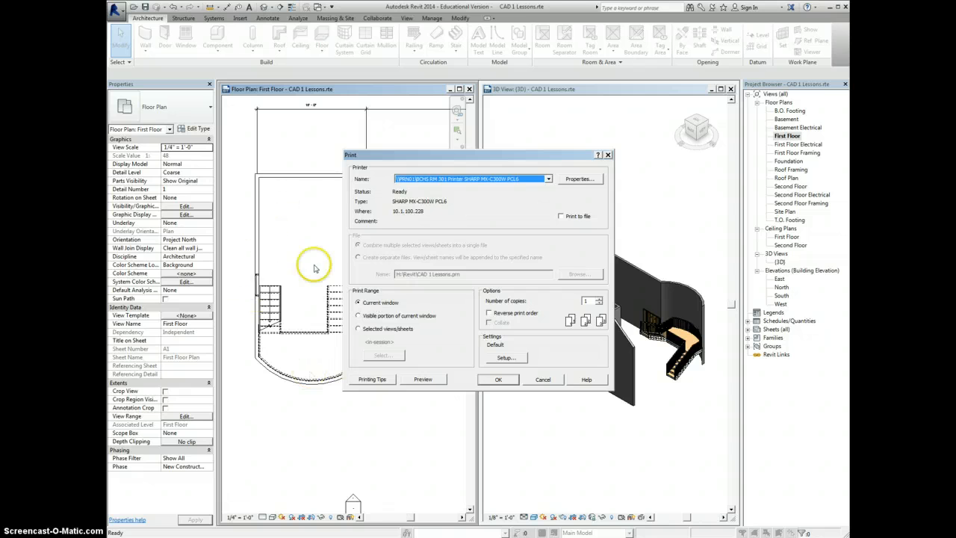
{"action": "left_click", "coordinate": [609, 155]}
{"action": "left_click", "coordinate": [362, 299]}
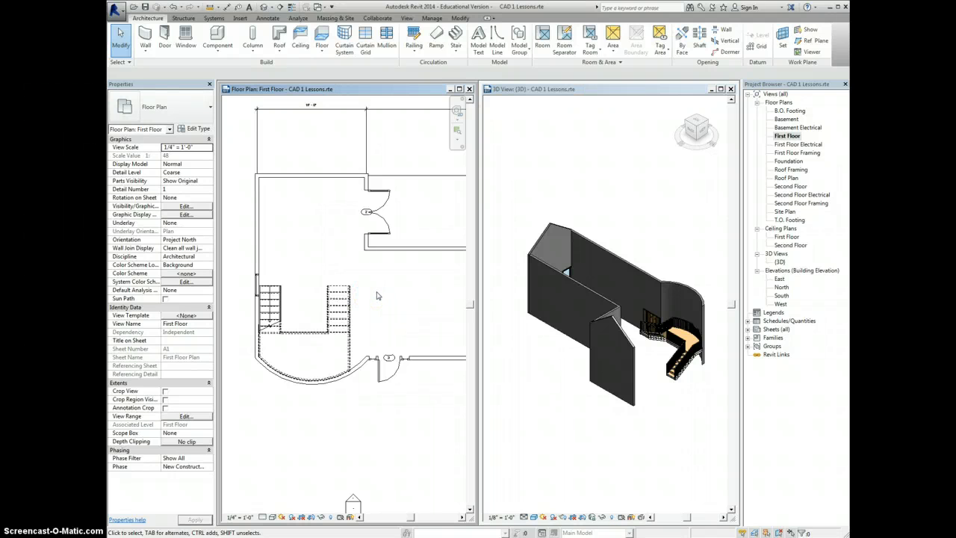
Start a new stair from the First Floor to the Second Floor using a full-step spiral run.
{"action": "middle_click_drag", "start_coordinate": [404, 291], "coordinate": [401, 302]}
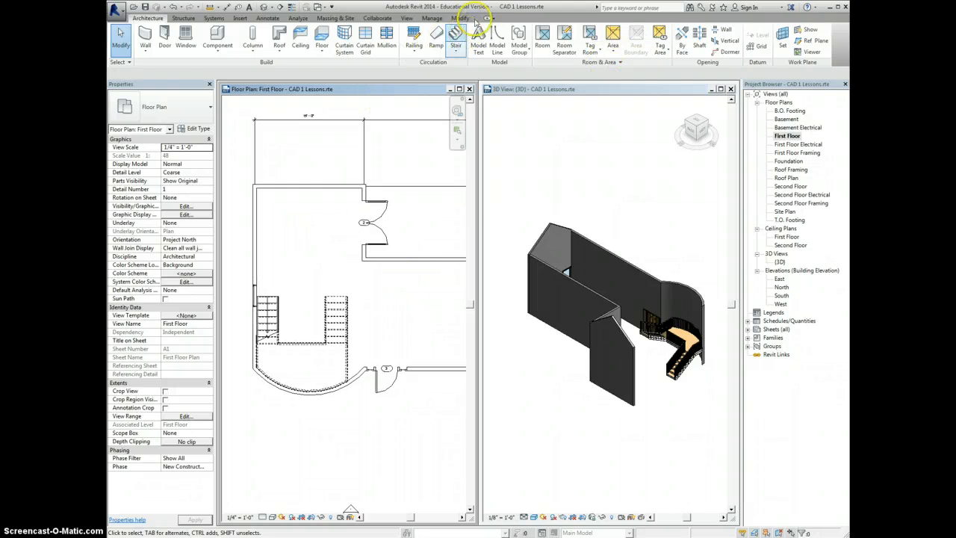
{"action": "left_click", "coordinate": [455, 33]}
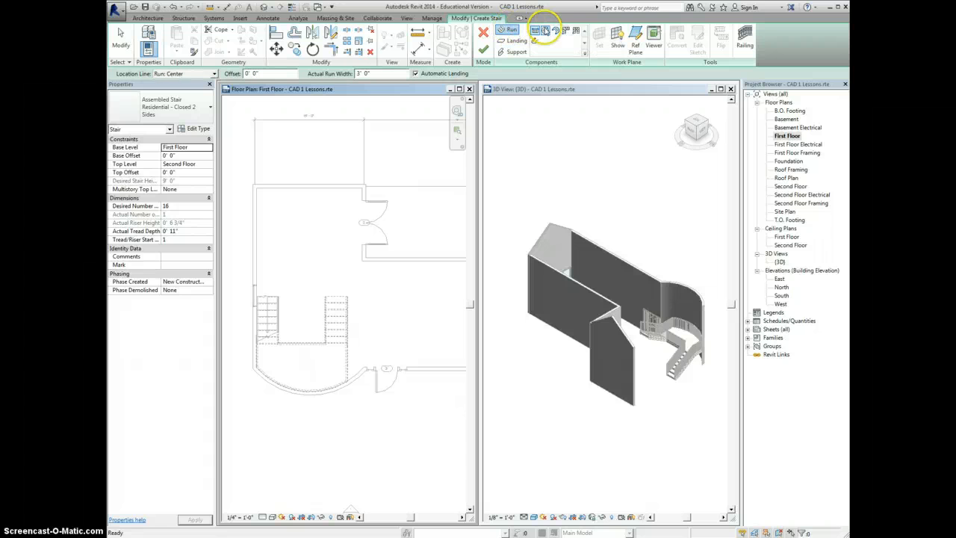
{"action": "left_click", "coordinate": [556, 30]}
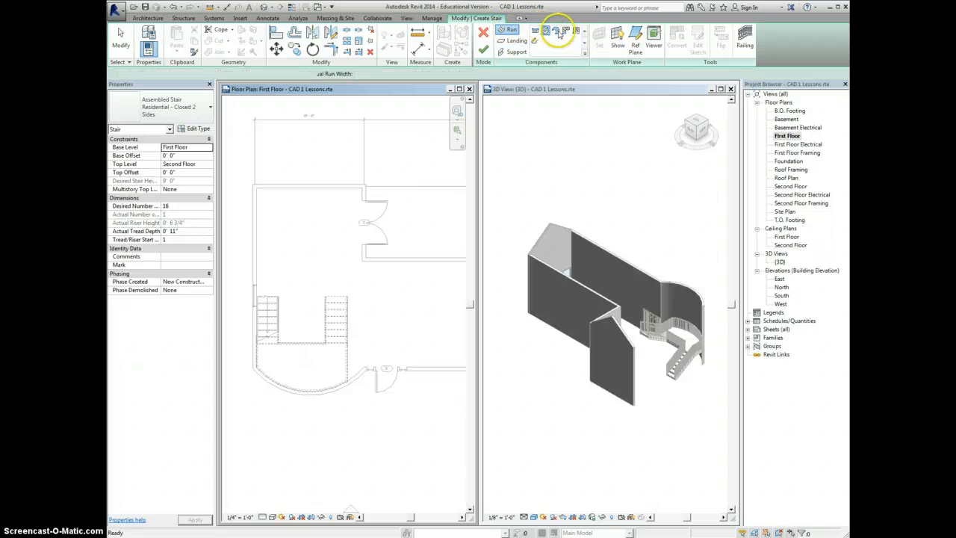
Try a tight full-step spiral run in the open area north of the U-shaped stair, check it in 3D, and delete it.
{"action": "left_click", "coordinate": [306, 230]}
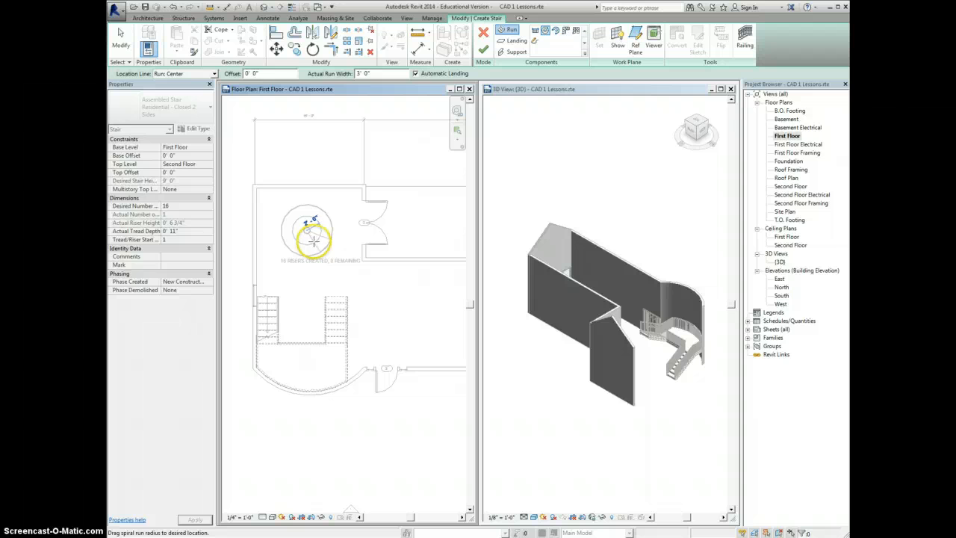
{"action": "left_click", "coordinate": [314, 237]}
{"action": "key", "text": "Escape"}
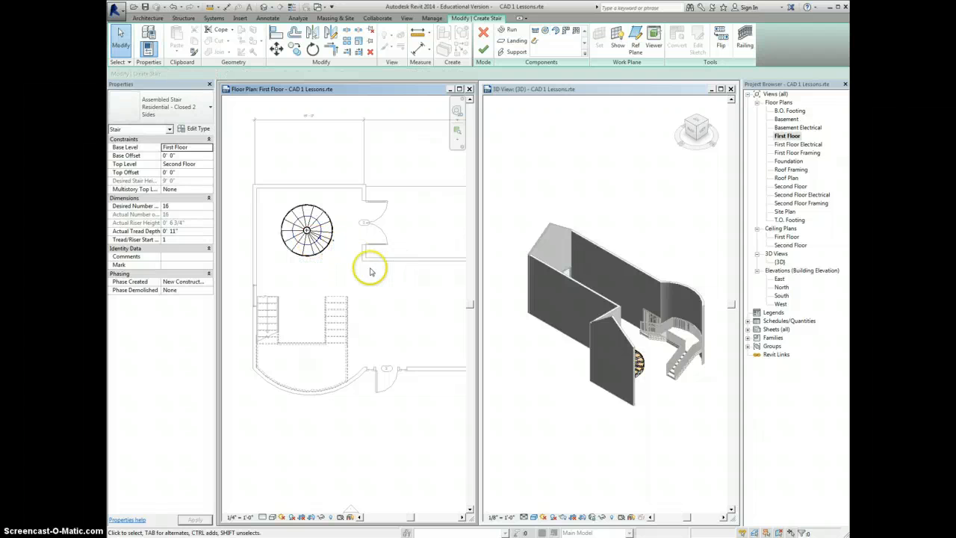
{"action": "left_click", "coordinate": [701, 124]}
{"action": "left_click_drag", "start_coordinate": [707, 126], "coordinate": [534, 340]}
{"action": "scroll", "coordinate": [535, 339], "scroll_direction": "up", "scroll_amount": 4}
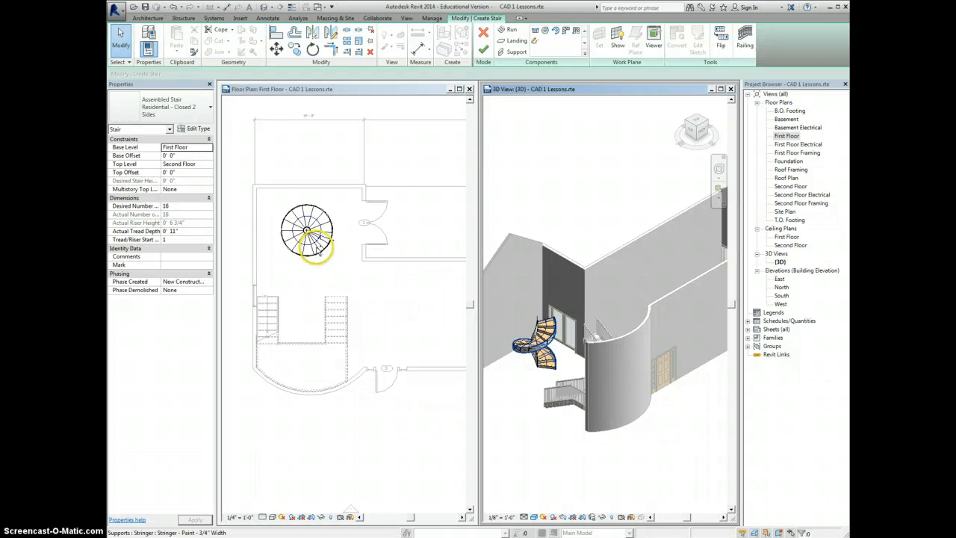
{"action": "left_click", "coordinate": [318, 250]}
{"action": "key", "text": "Delete"}
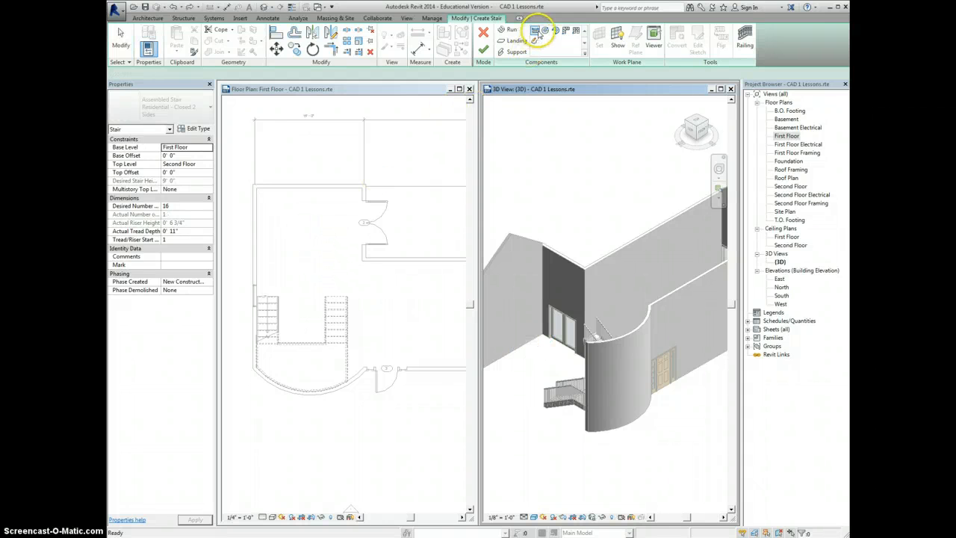
Try a wider full-step spiral run in the same area north of the U-shaped stair, and delete it.
{"action": "left_click", "coordinate": [545, 30]}
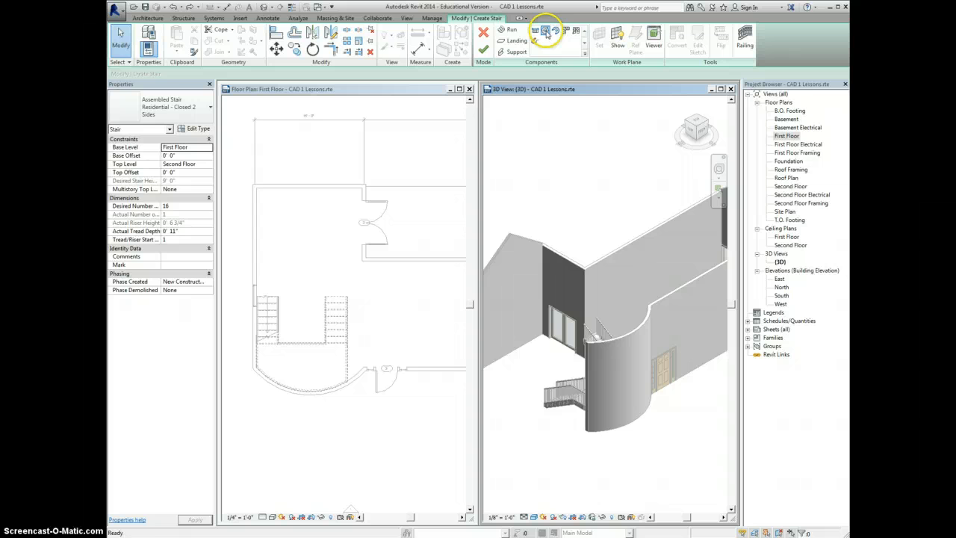
{"action": "left_click", "coordinate": [304, 237]}
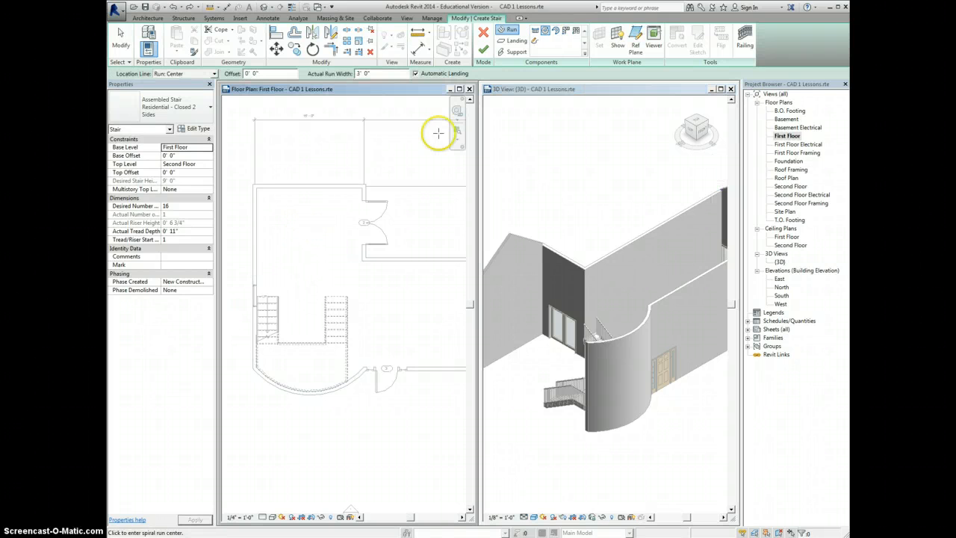
{"action": "left_click", "coordinate": [299, 232]}
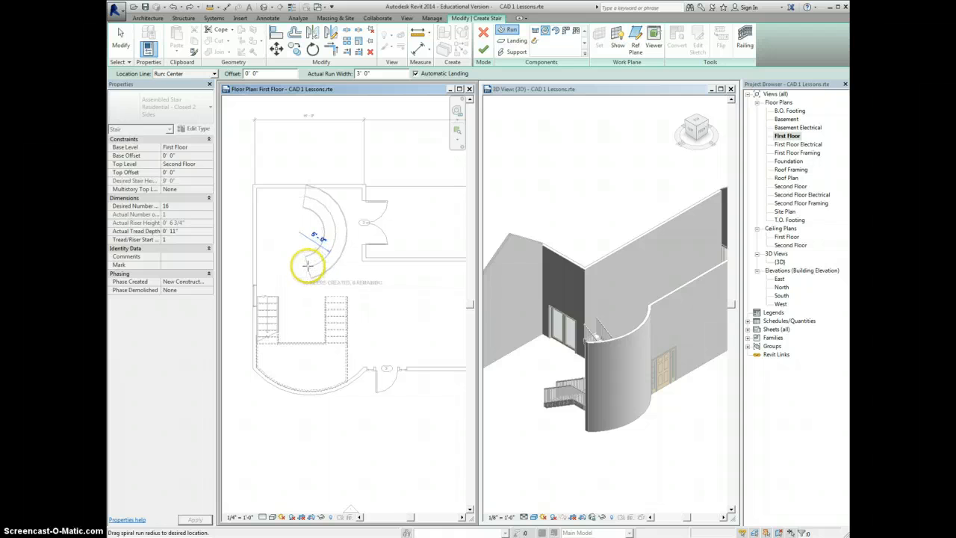
{"action": "left_click", "coordinate": [308, 265]}
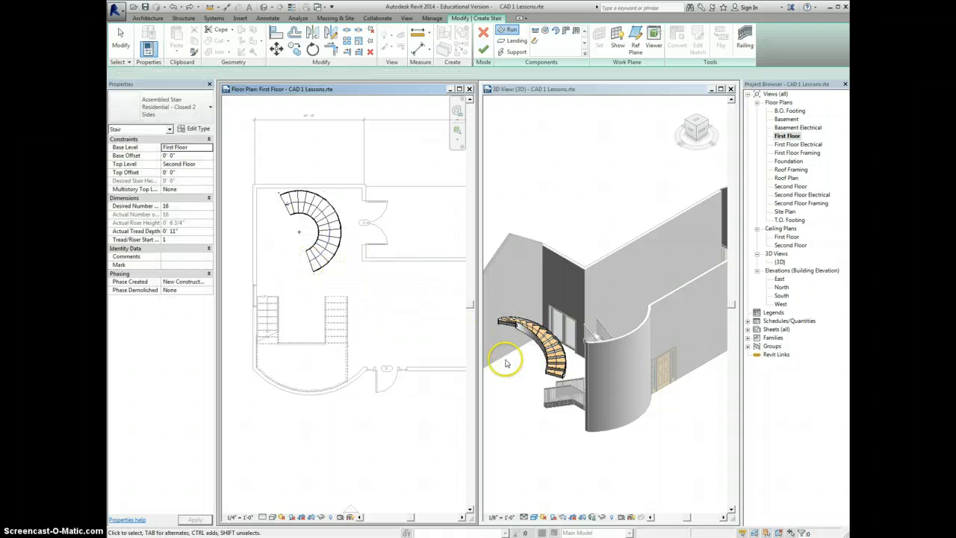
{"action": "key", "text": "Escape"}
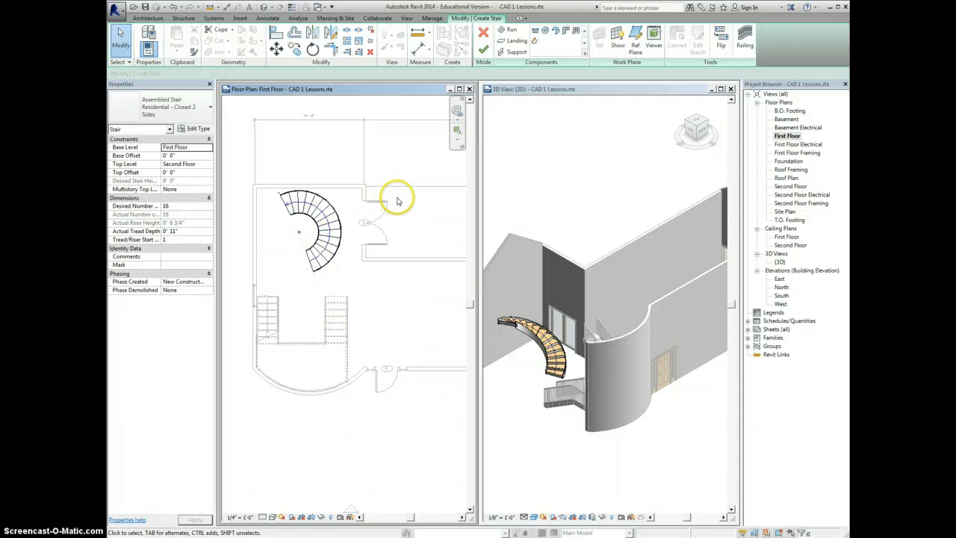
{"action": "key", "text": "Delete"}
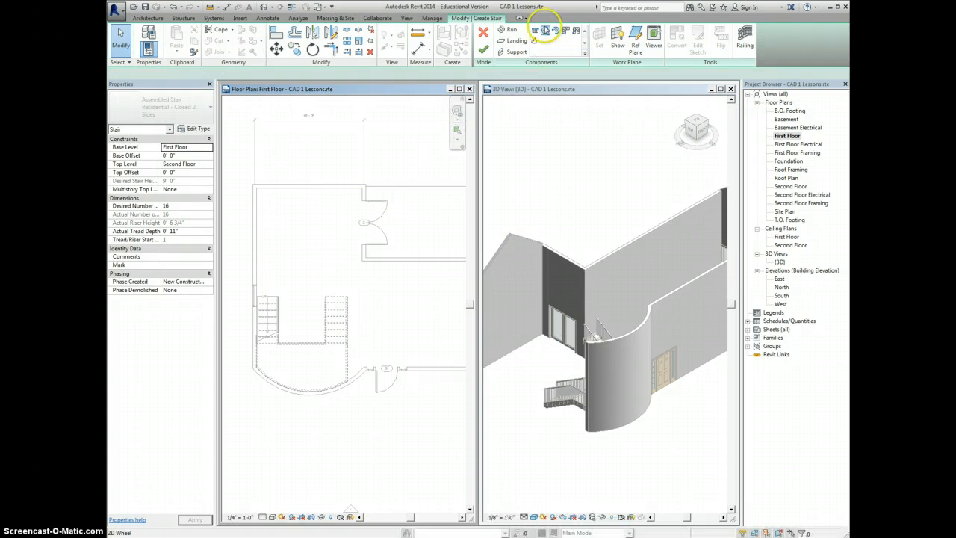
Try another tight full-step spiral run centered in the room north of the U-shaped stair, and remove it.
{"action": "left_click", "coordinate": [546, 30]}
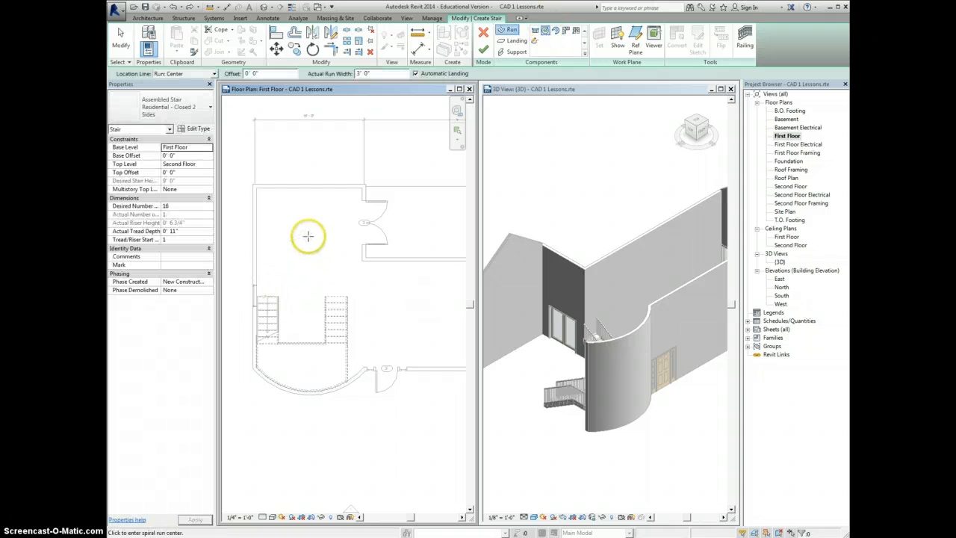
{"action": "left_click", "coordinate": [309, 237]}
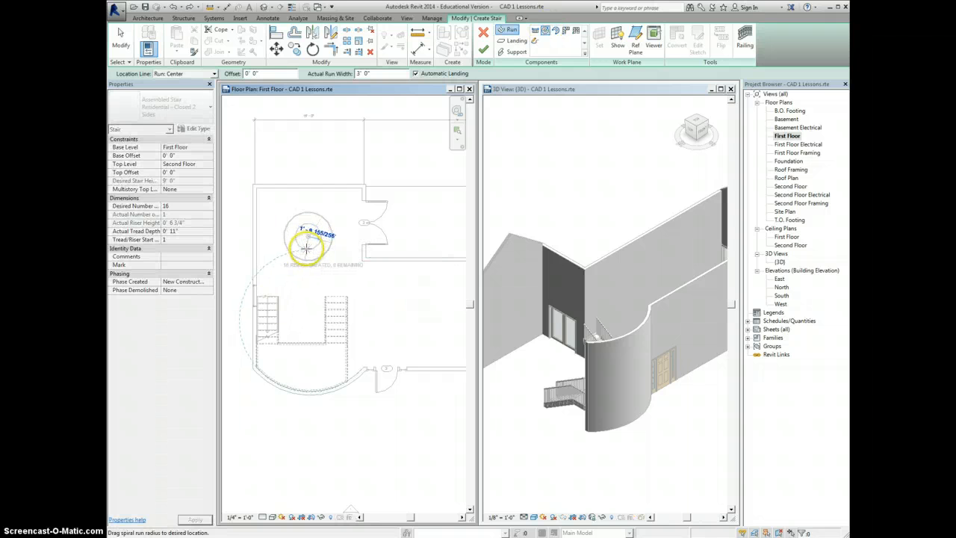
{"action": "left_click", "coordinate": [306, 246]}
{"action": "key", "text": "Escape"}
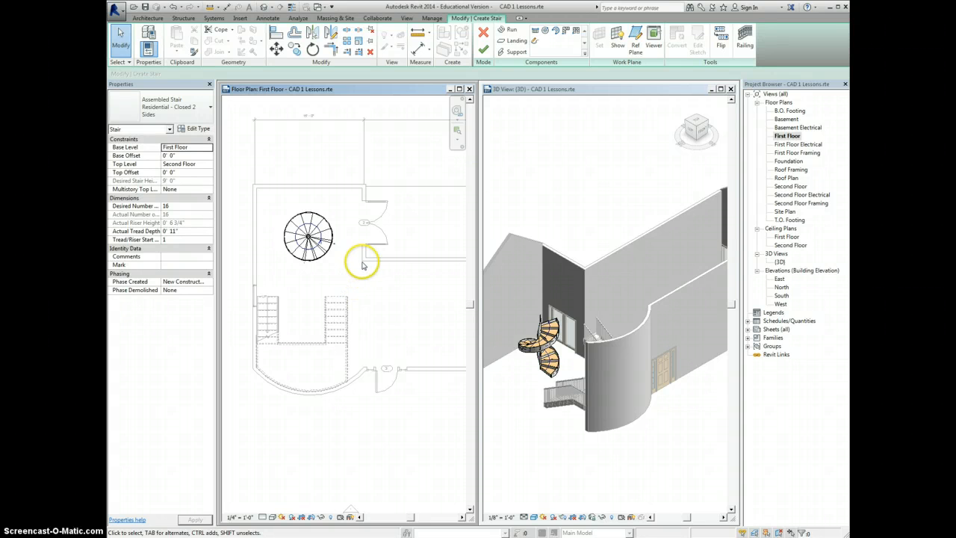
{"action": "key", "text": "ctrl+z"}
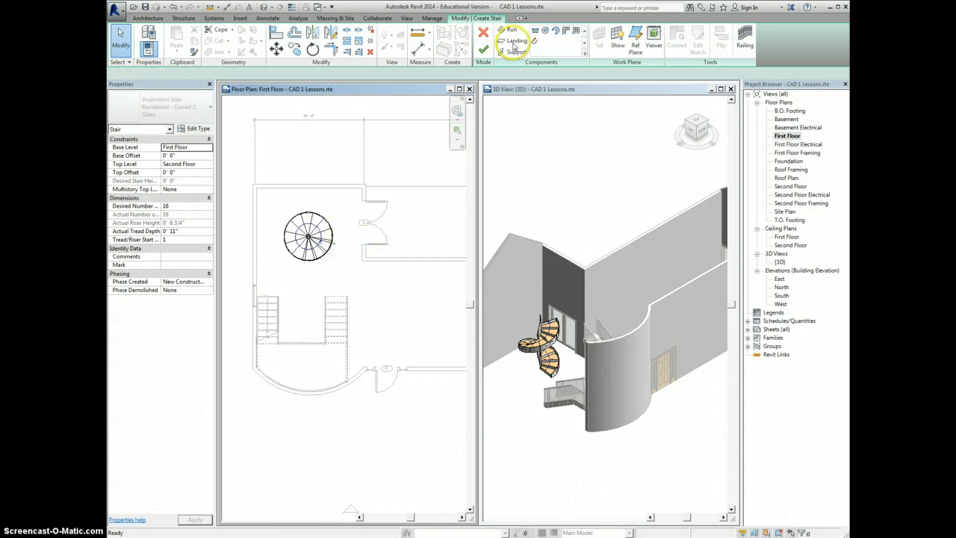
Place a full-step spiral run with a 3' radius in the open area north of the U-shaped stair, and finish the stair.
{"action": "left_click", "coordinate": [545, 30]}
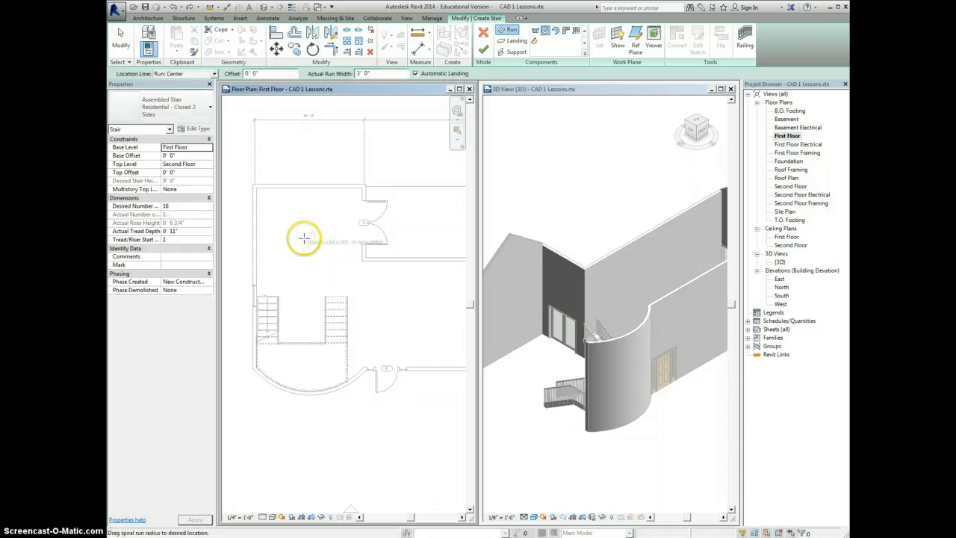
{"action": "left_click", "coordinate": [304, 238]}
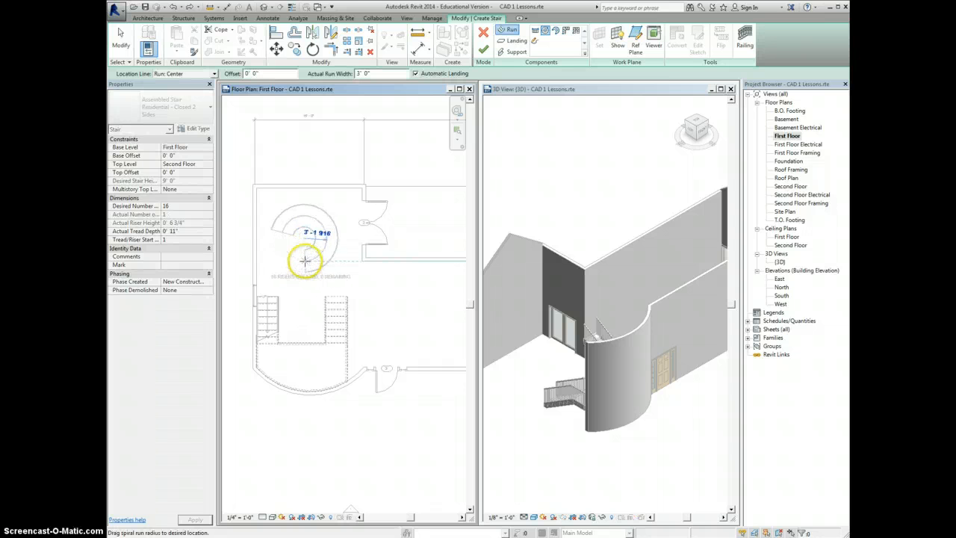
{"action": "type", "text": "3"}
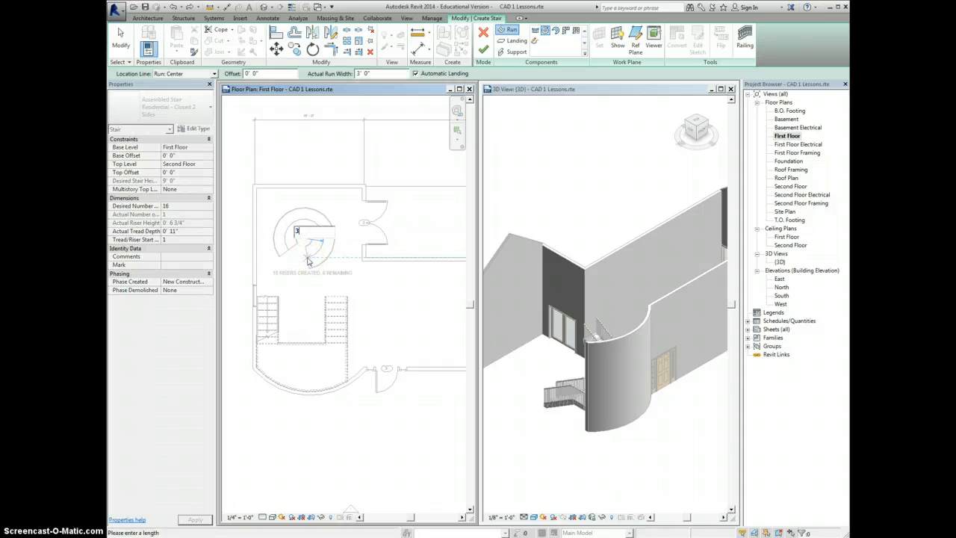
{"action": "key", "text": "Return"}
{"action": "key", "text": "Escape"}
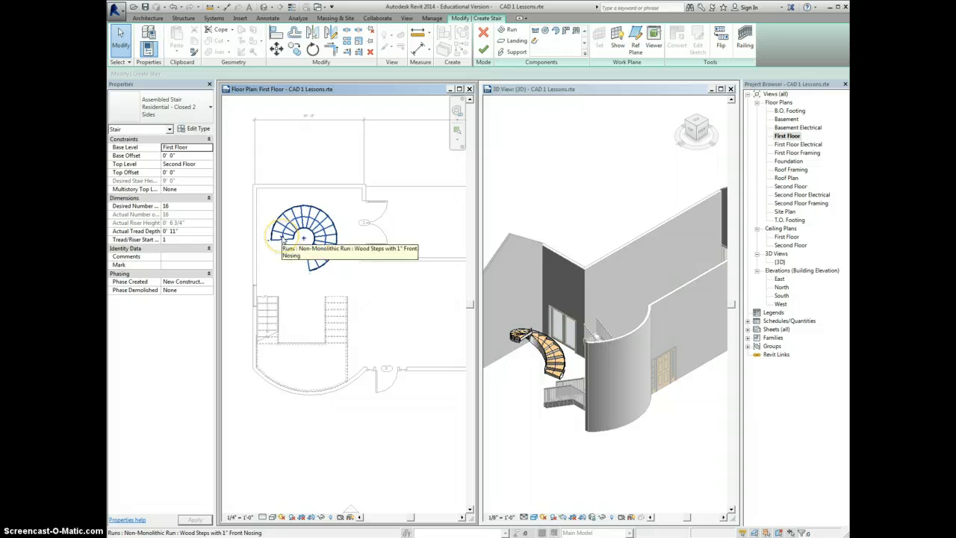
{"action": "left_click", "coordinate": [279, 236]}
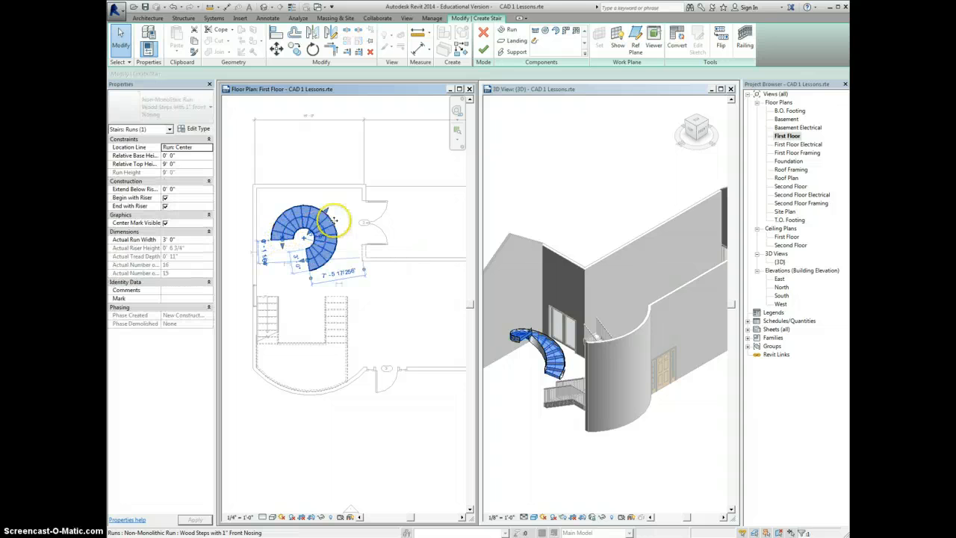
{"action": "left_click", "coordinate": [486, 51]}
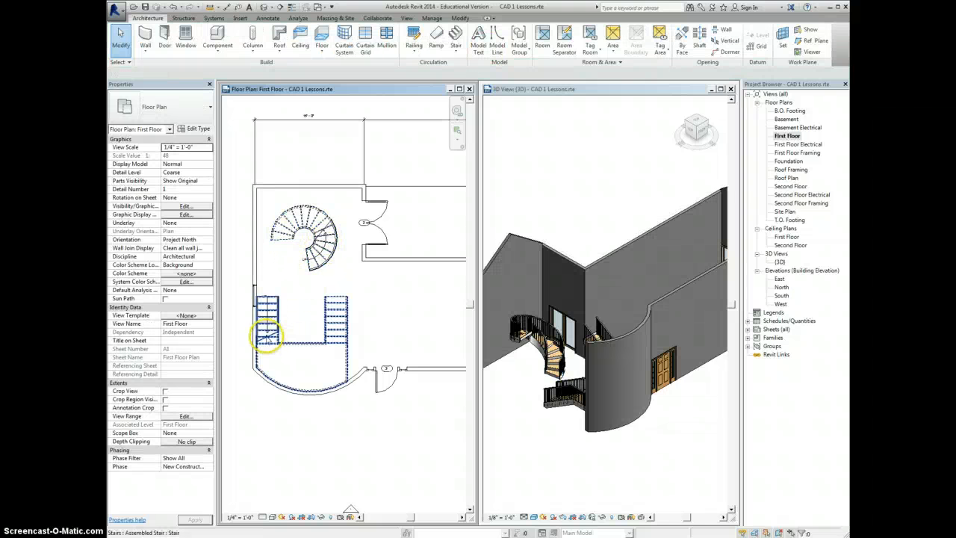
Flip the up direction of the U-shaped stair so that the climb starts on its east run.
{"action": "left_click", "coordinate": [267, 326]}
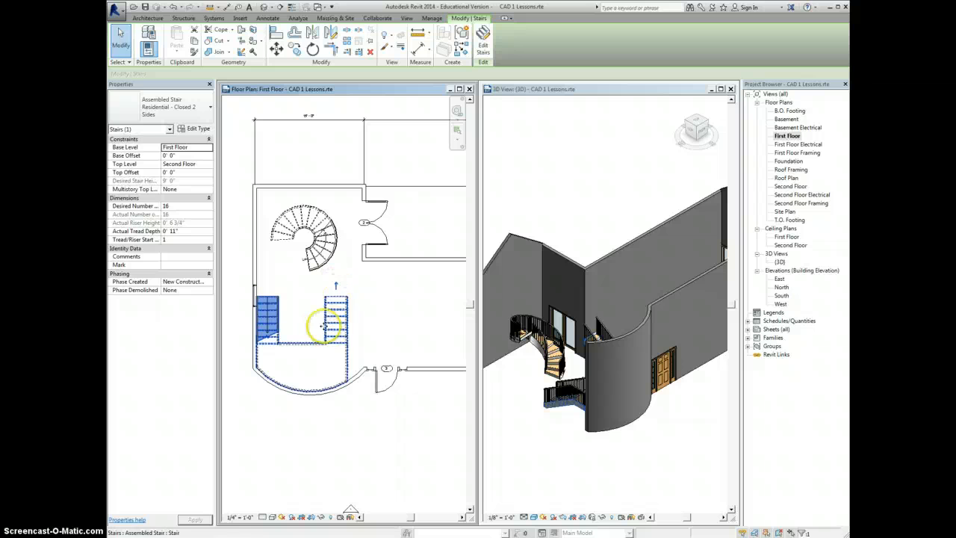
{"action": "left_click", "coordinate": [336, 287]}
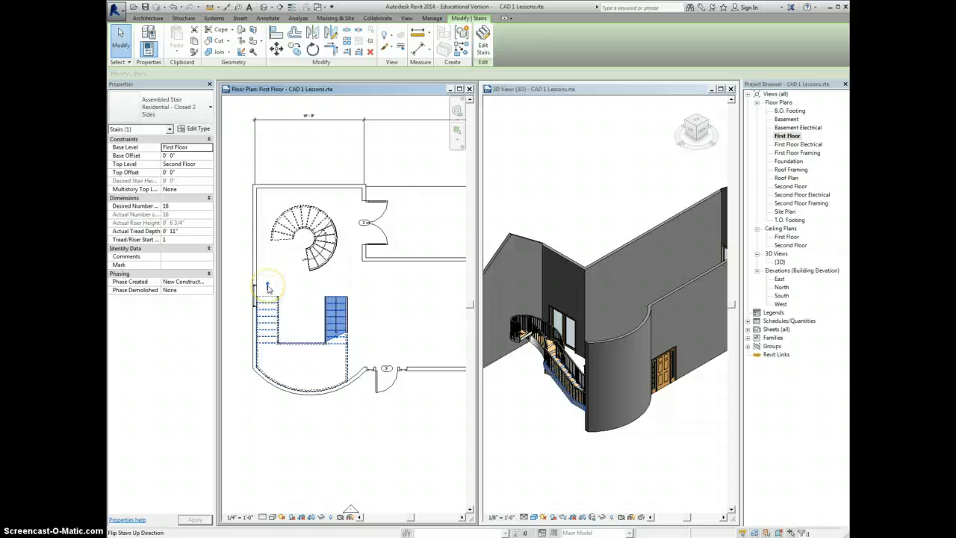
{"action": "left_click", "coordinate": [268, 288]}
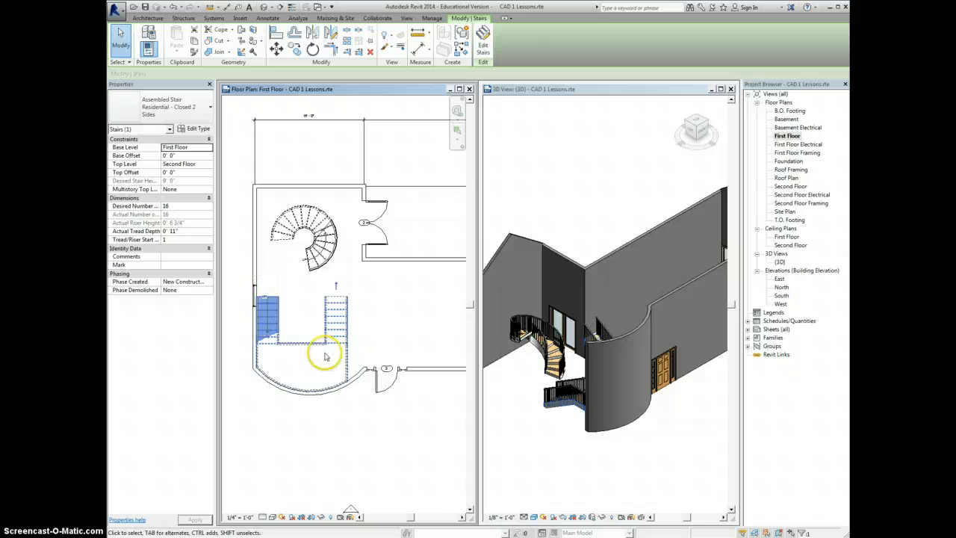
{"action": "left_click", "coordinate": [336, 288]}
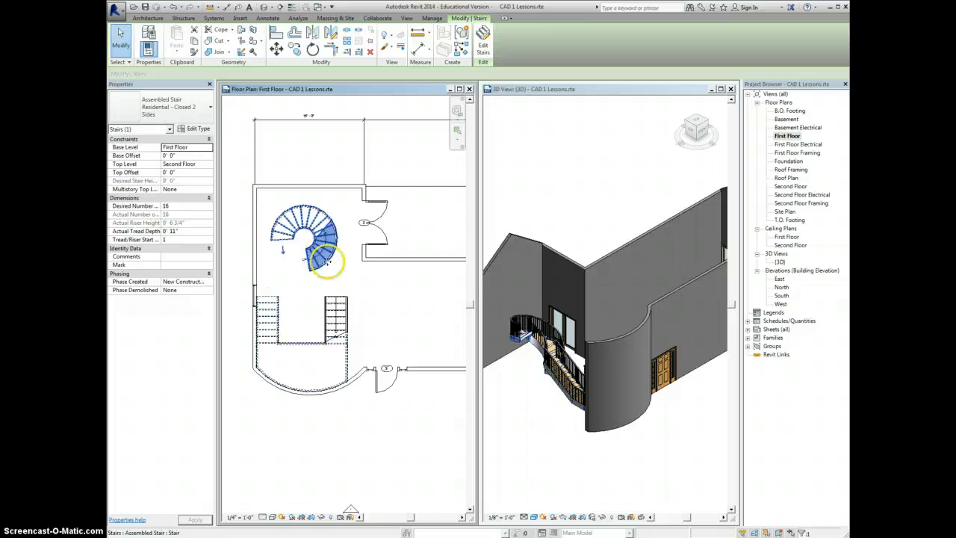
Flip the up direction of the spiral stair so that the climb starts at its west end.
{"action": "left_click", "coordinate": [284, 256]}
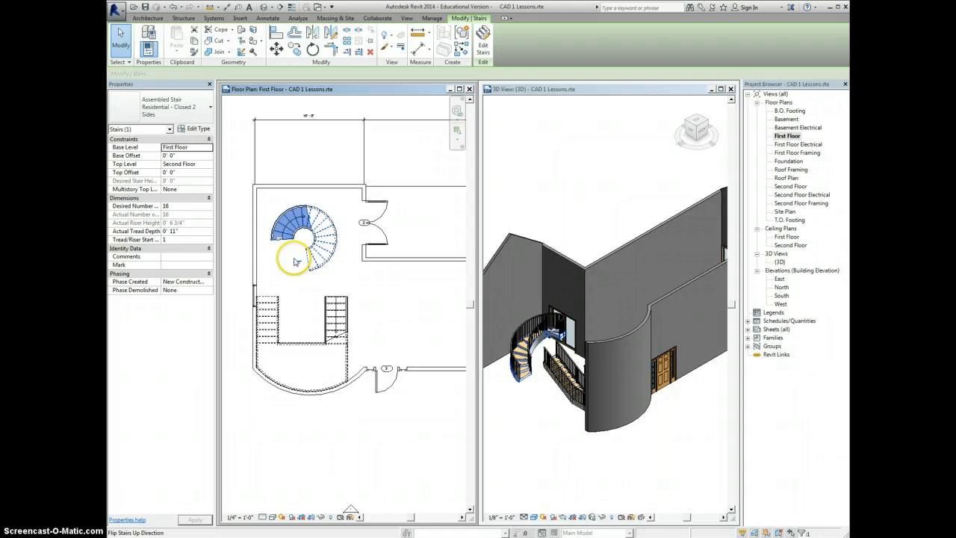
{"action": "left_click", "coordinate": [297, 265]}
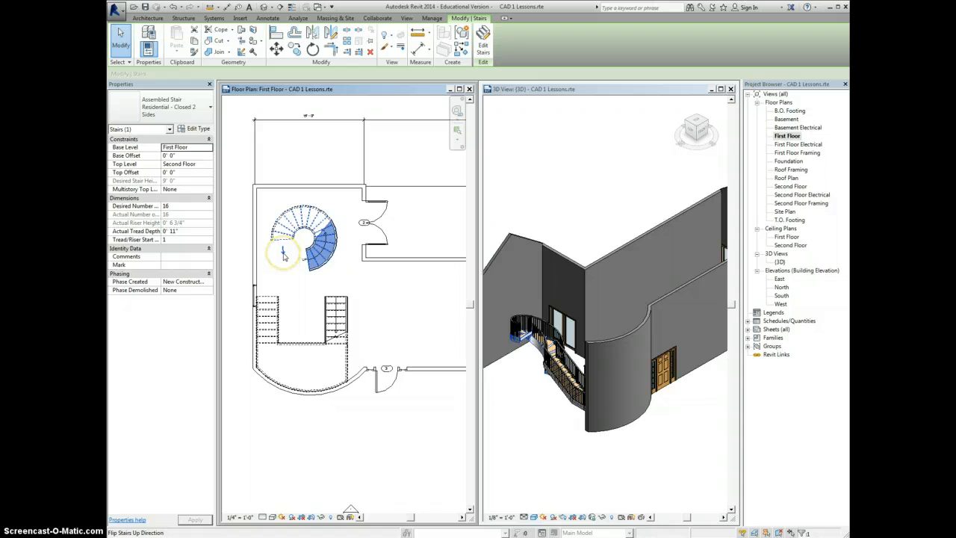
{"action": "left_click", "coordinate": [284, 255]}
{"action": "left_click", "coordinate": [284, 255]}
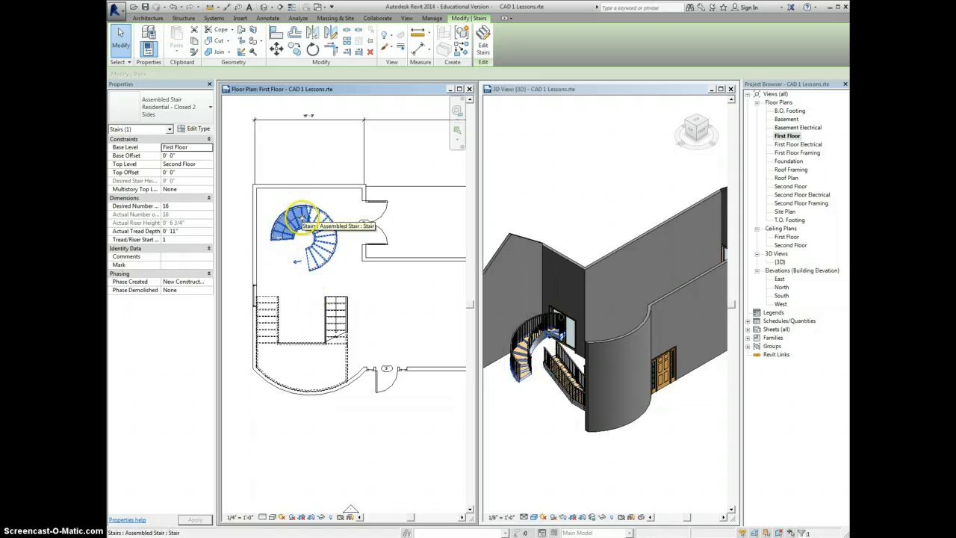
{"action": "left_click", "coordinate": [284, 253]}
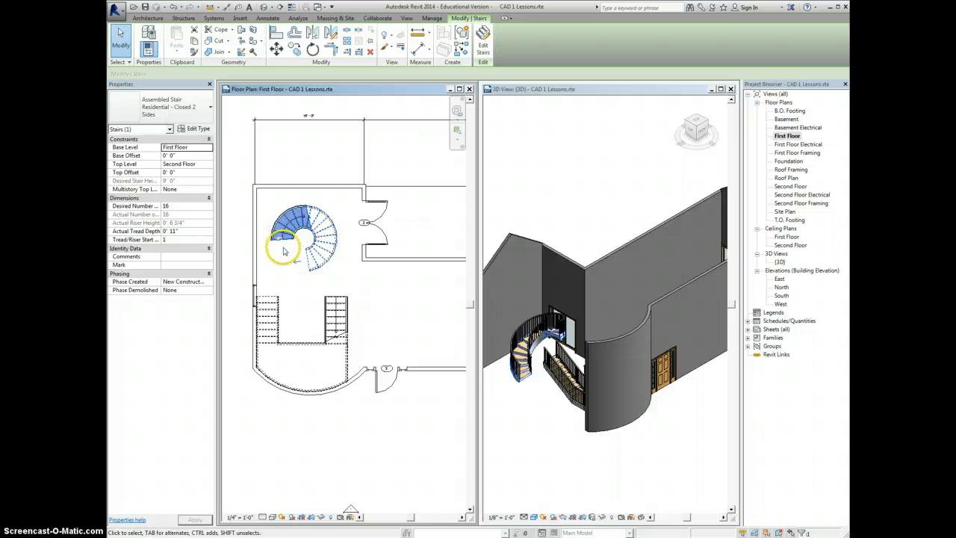
{"action": "left_click_drag", "start_coordinate": [284, 252], "coordinate": [283, 241]}
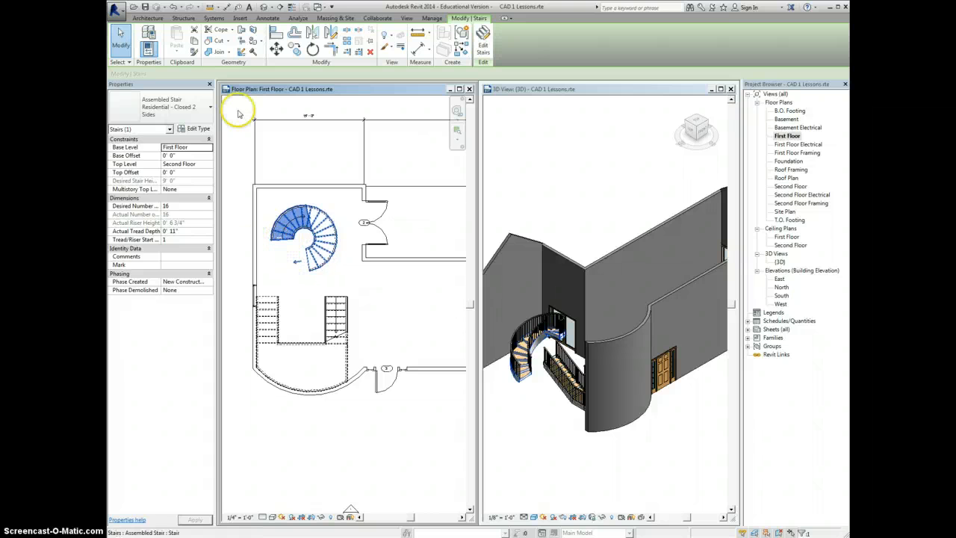
Move the spiral stair into the room's northwest corner, against the inside faces of the west and north walls.
{"action": "left_click", "coordinate": [275, 48]}
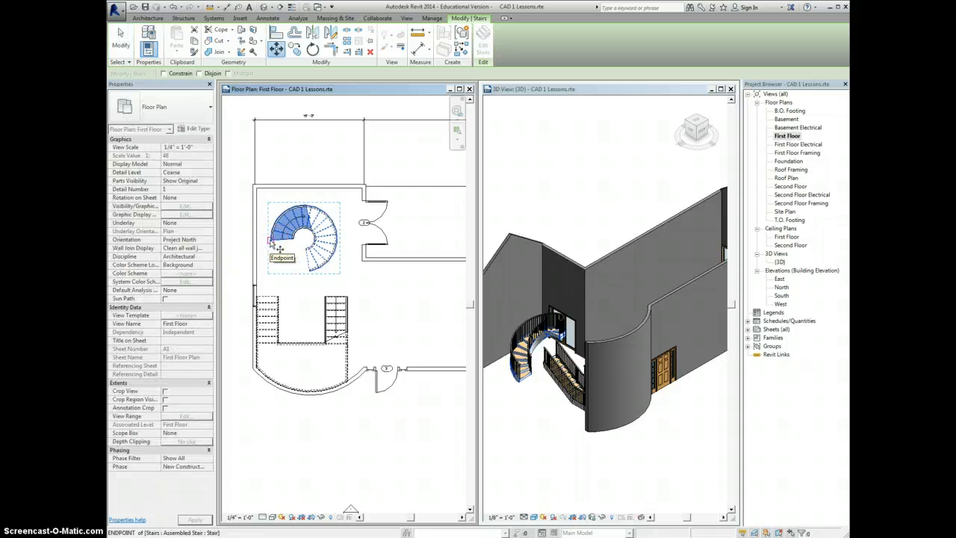
{"action": "left_click", "coordinate": [272, 242]}
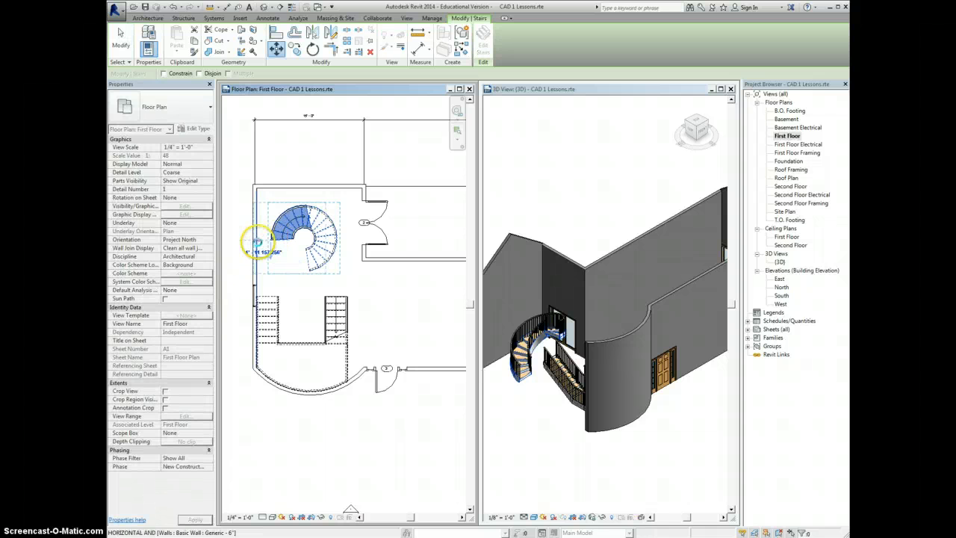
{"action": "left_click", "coordinate": [257, 240]}
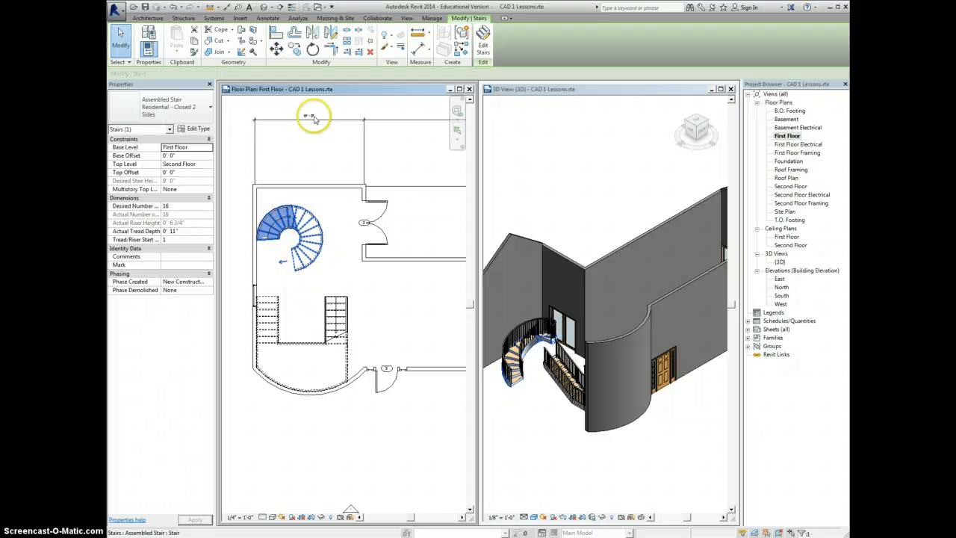
{"action": "left_click", "coordinate": [275, 48]}
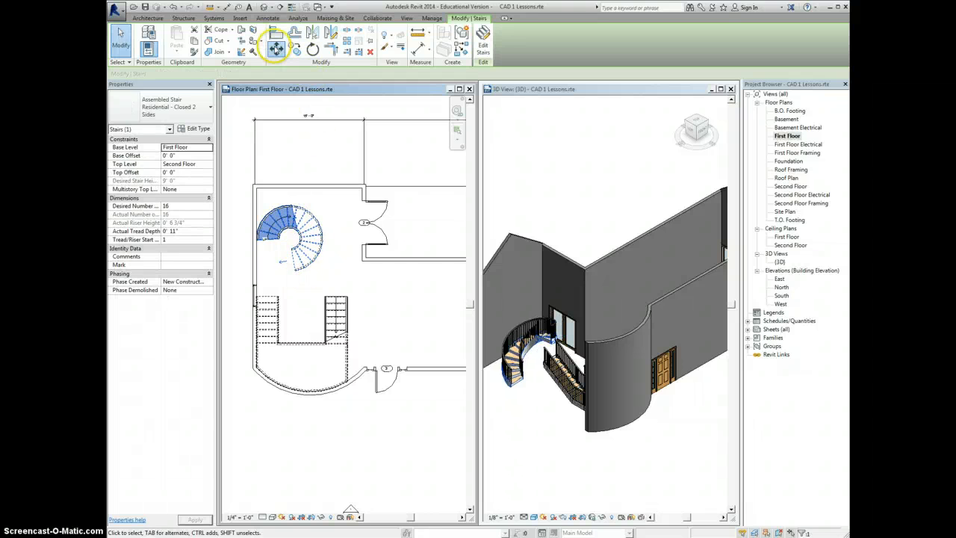
{"action": "left_click", "coordinate": [290, 218]}
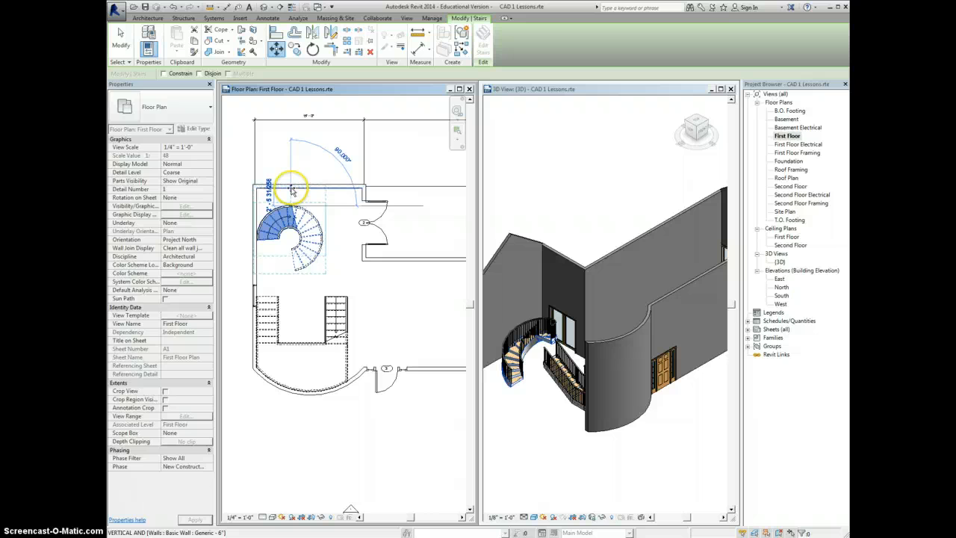
{"action": "left_click", "coordinate": [290, 188]}
{"action": "key", "text": "Escape"}
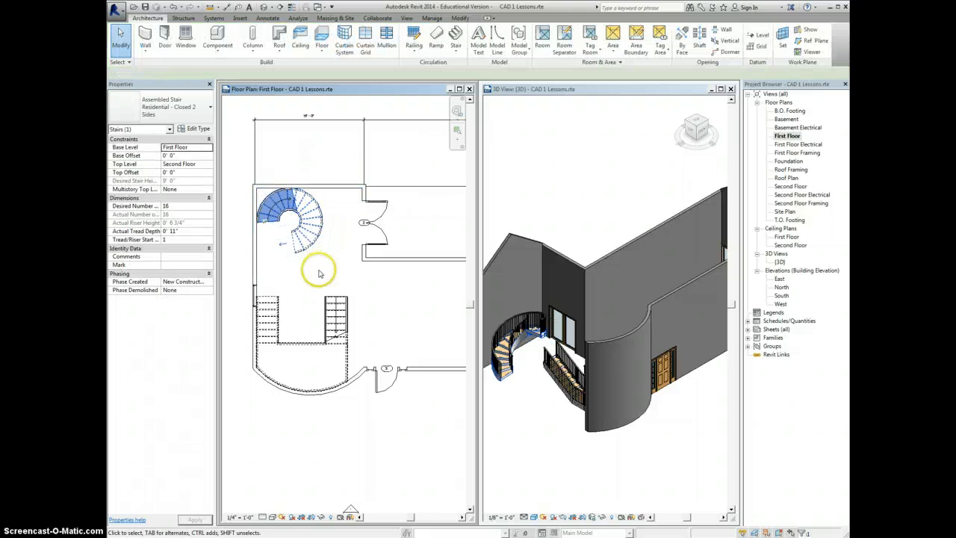
{"action": "left_click", "coordinate": [300, 261]}
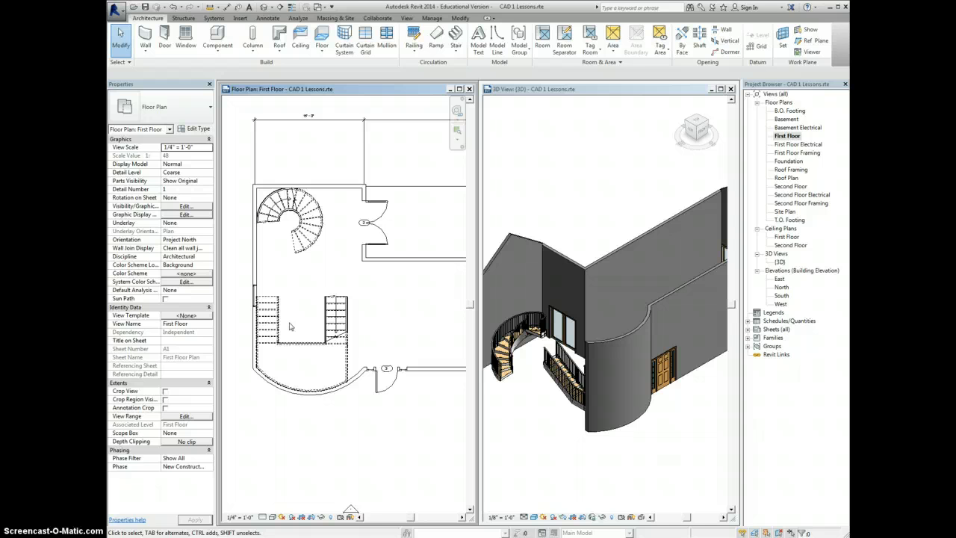
Open the U-shaped stair for editing and convert its west run to a custom sketch-based component.
{"action": "left_click", "coordinate": [273, 303]}
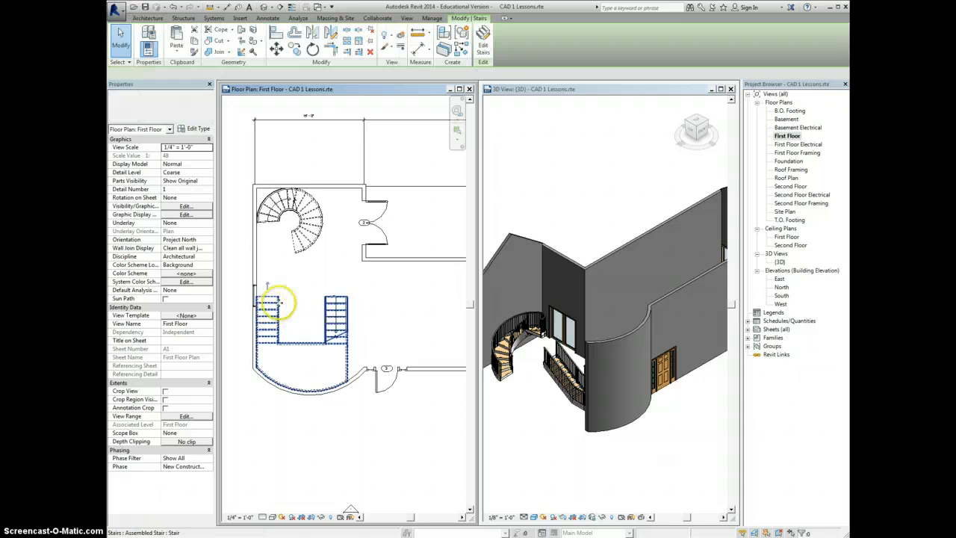
{"action": "left_click", "coordinate": [483, 41]}
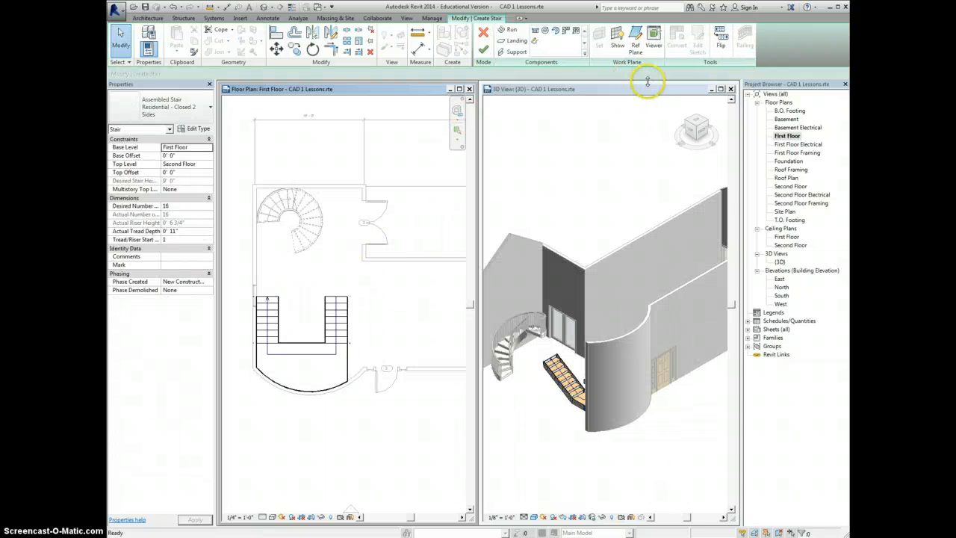
{"action": "left_click", "coordinate": [282, 315]}
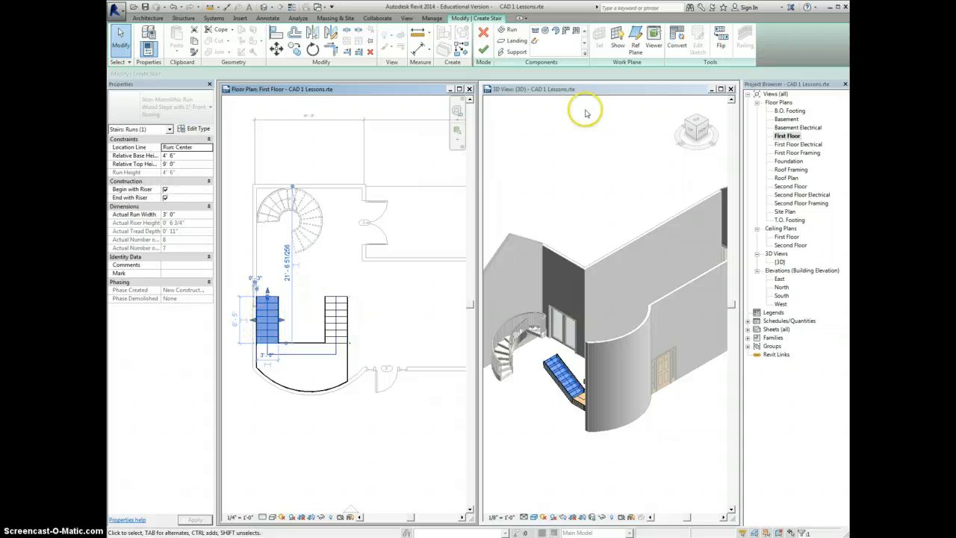
{"action": "left_click", "coordinate": [675, 39]}
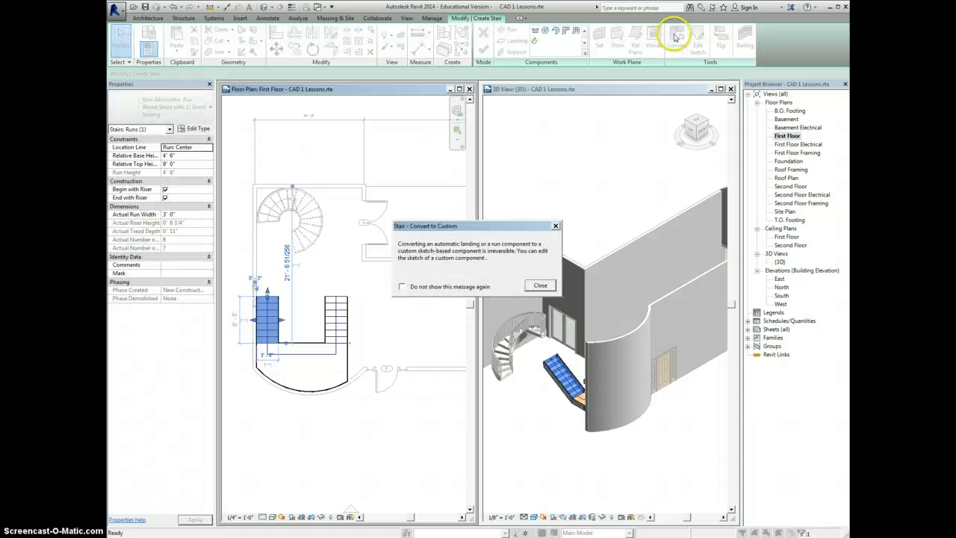
{"action": "left_click", "coordinate": [539, 285]}
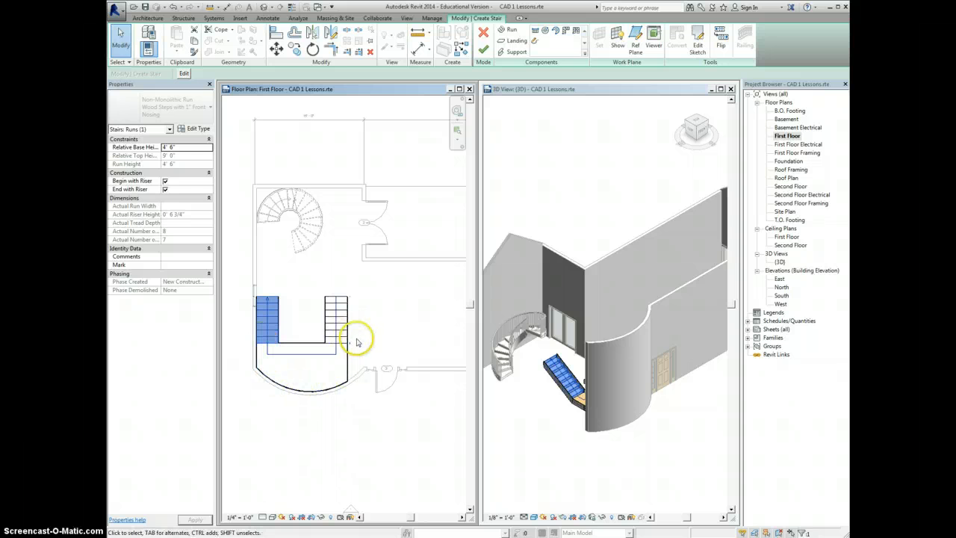
Slant the west run's inner boundary to about 7' long so the run widens toward its north end, and finish the stair.
{"action": "left_click", "coordinate": [695, 38]}
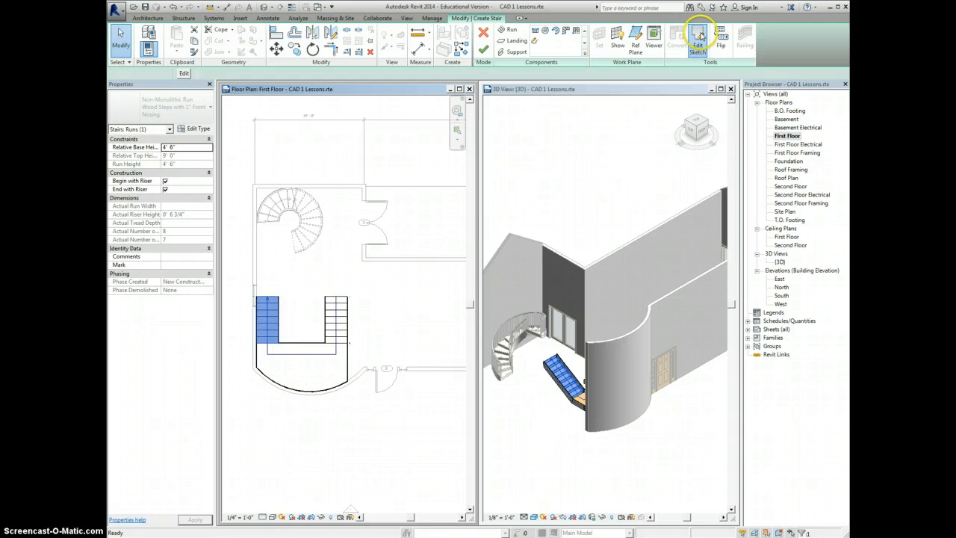
{"action": "scroll", "coordinate": [275, 302], "scroll_direction": "up", "scroll_amount": 1}
{"action": "scroll", "coordinate": [274, 302], "scroll_direction": "up", "scroll_amount": 1}
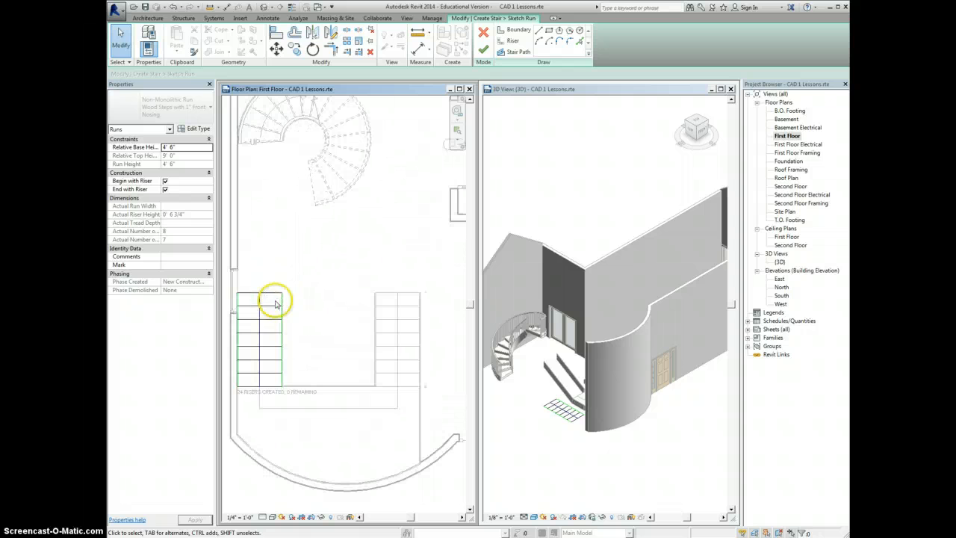
{"action": "left_click", "coordinate": [282, 299]}
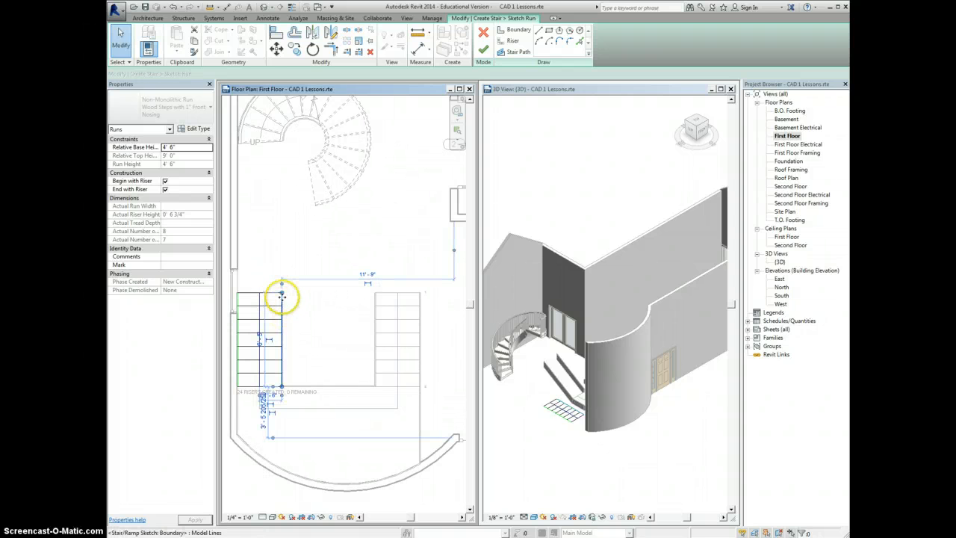
{"action": "left_click_drag", "start_coordinate": [281, 293], "coordinate": [324, 290]}
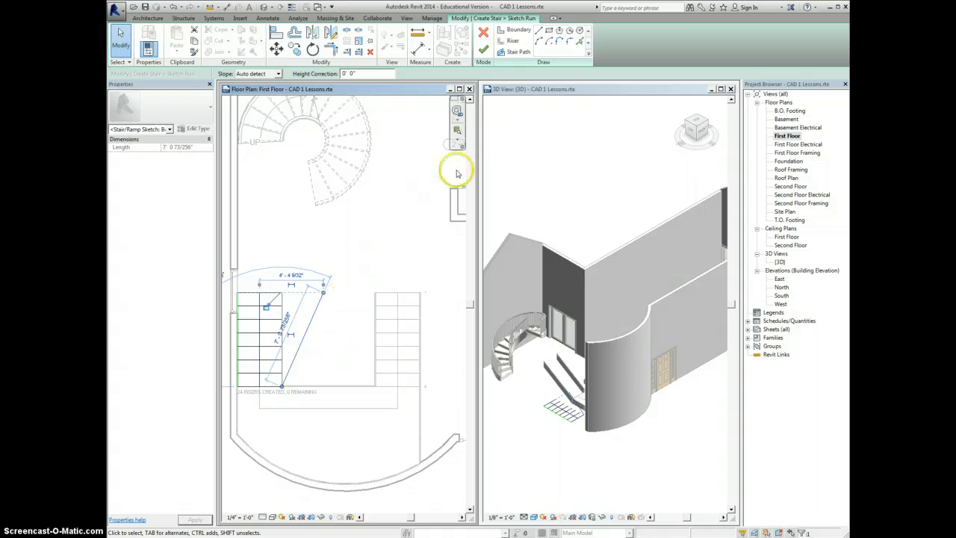
{"action": "left_click", "coordinate": [482, 51]}
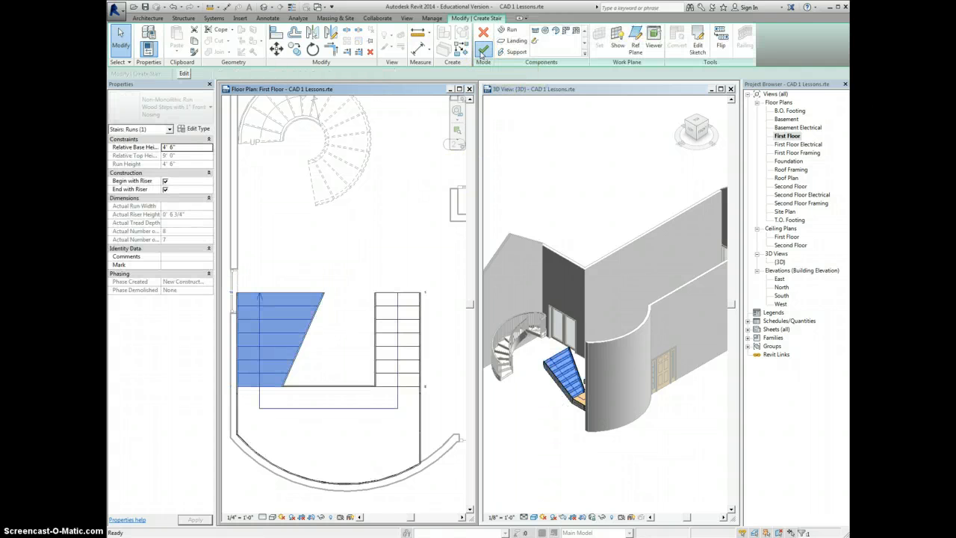
{"action": "left_click", "coordinate": [482, 51]}
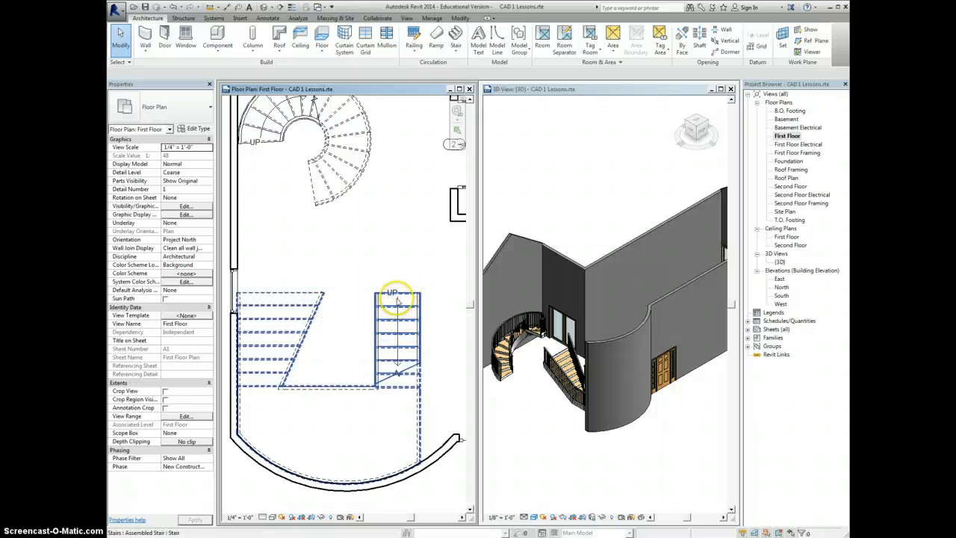
Flip the up direction of the U-shaped stair so that the climb starts on the widened west run.
{"action": "left_click", "coordinate": [398, 365]}
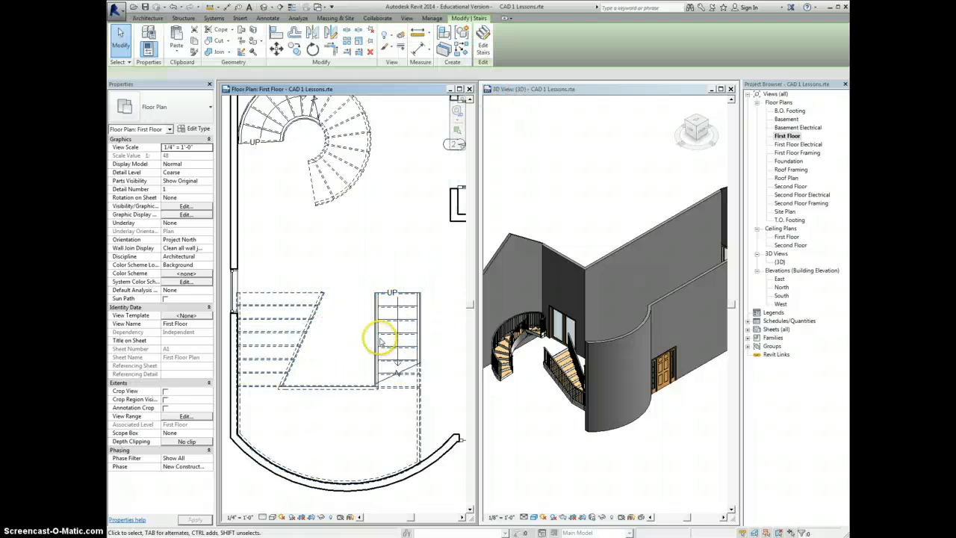
{"action": "left_click", "coordinate": [259, 282]}
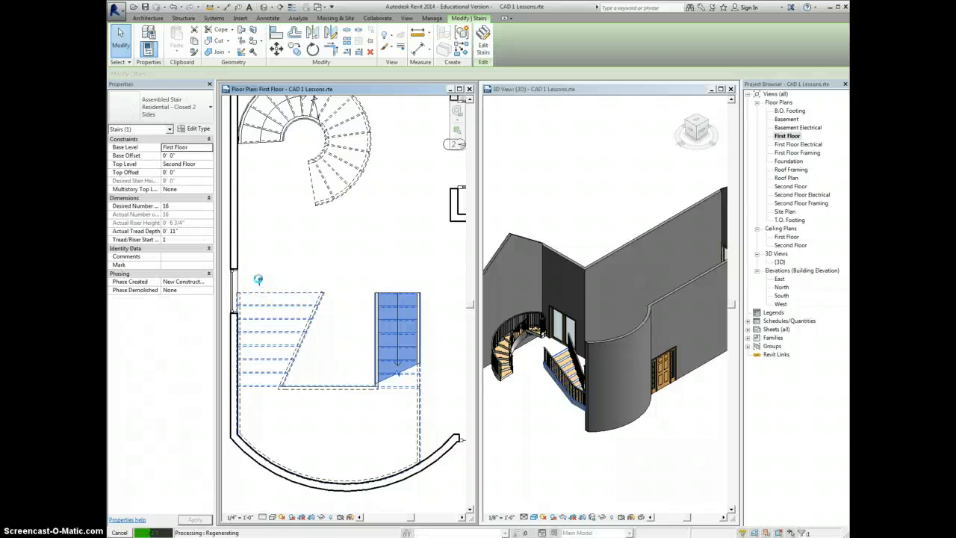
{"action": "left_click", "coordinate": [258, 279]}
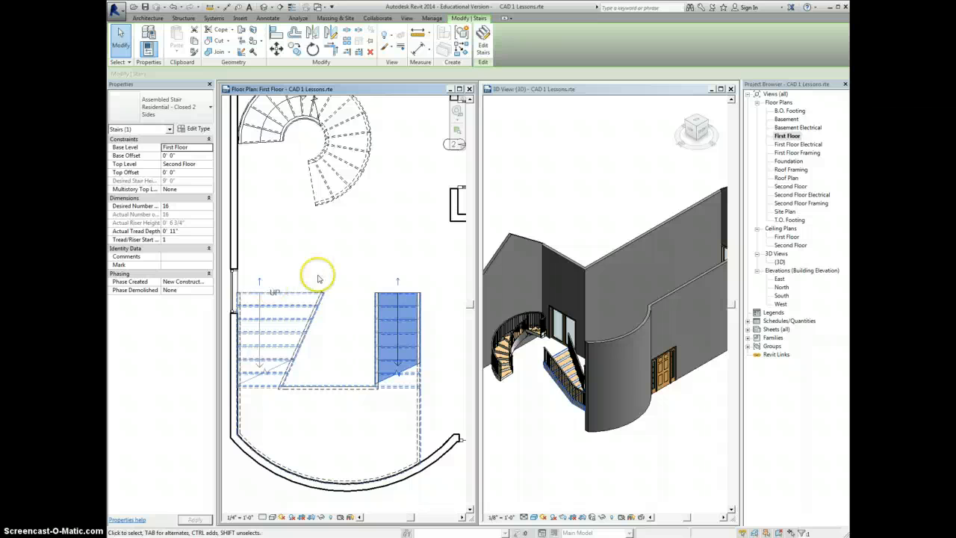
Examine the widened run, railings and landing of the U-shaped stair from several angles in the 3D view.
{"action": "left_click", "coordinate": [694, 113]}
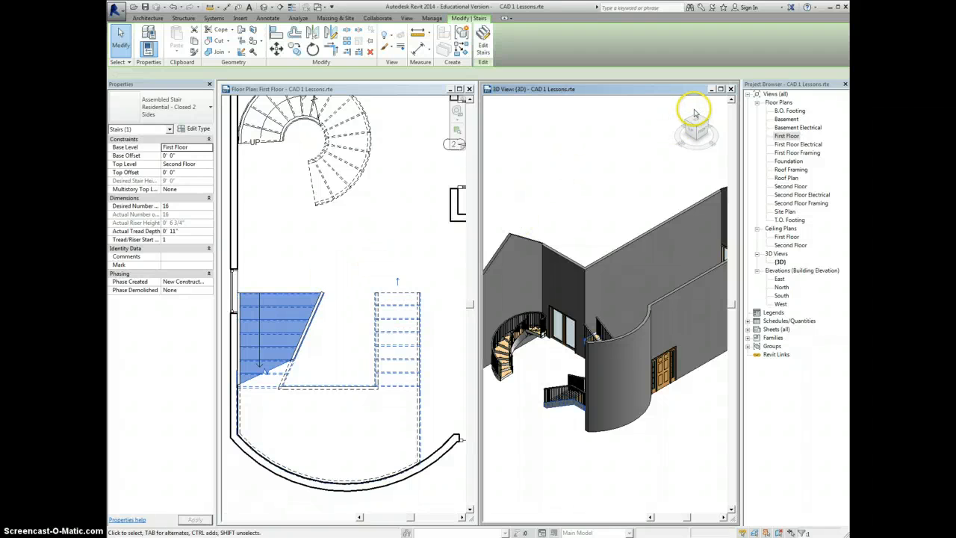
{"action": "middle_click_drag", "start_coordinate": [607, 243], "coordinate": [614, 244], "text": "shift"}
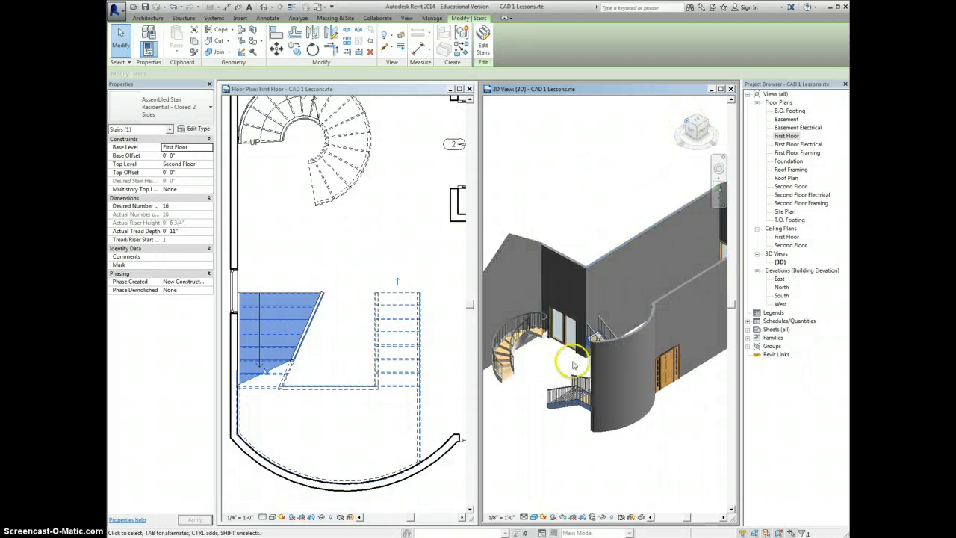
{"action": "scroll", "coordinate": [569, 362], "scroll_direction": "up", "scroll_amount": 5}
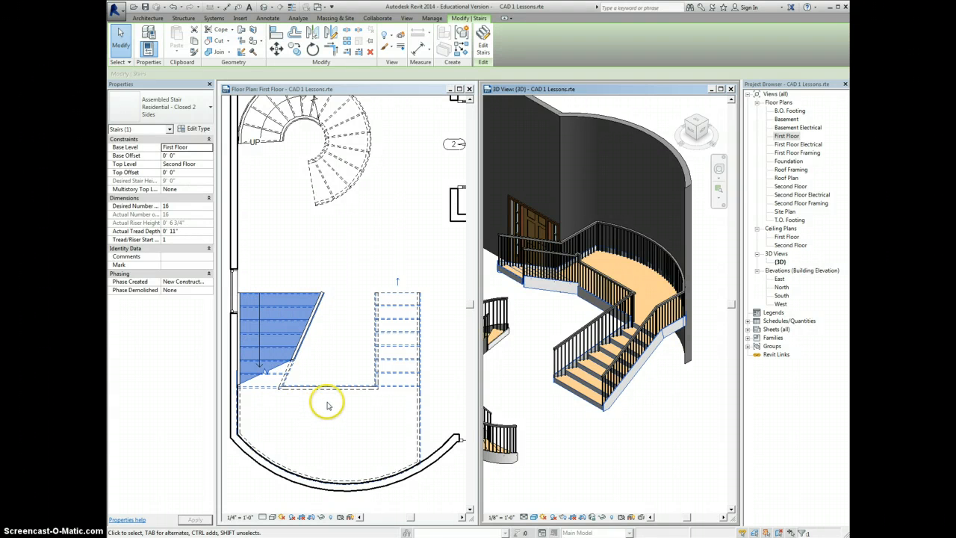
{"action": "middle_click_drag", "start_coordinate": [518, 380], "coordinate": [521, 372], "text": "shift"}
{"action": "middle_click", "coordinate": [522, 372]}
{"action": "middle_click", "coordinate": [522, 371]}
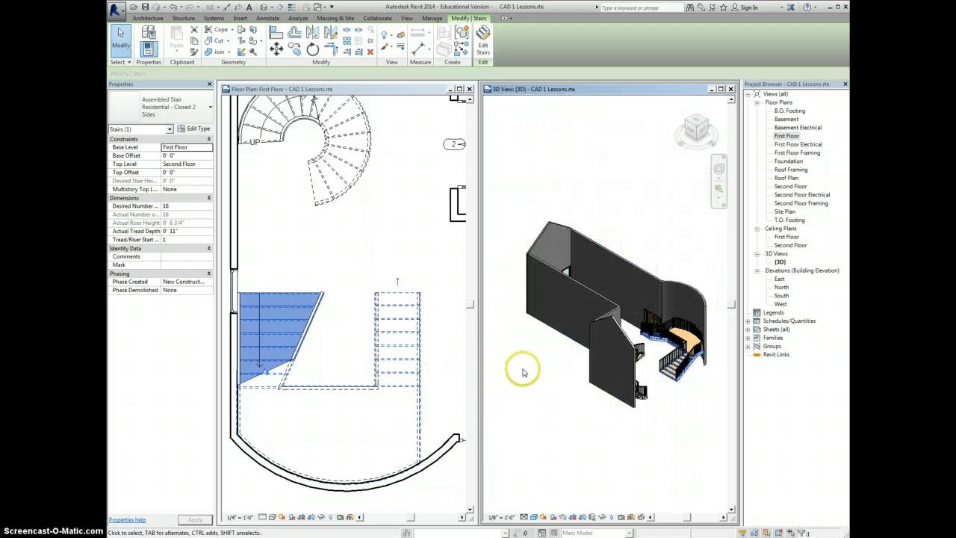